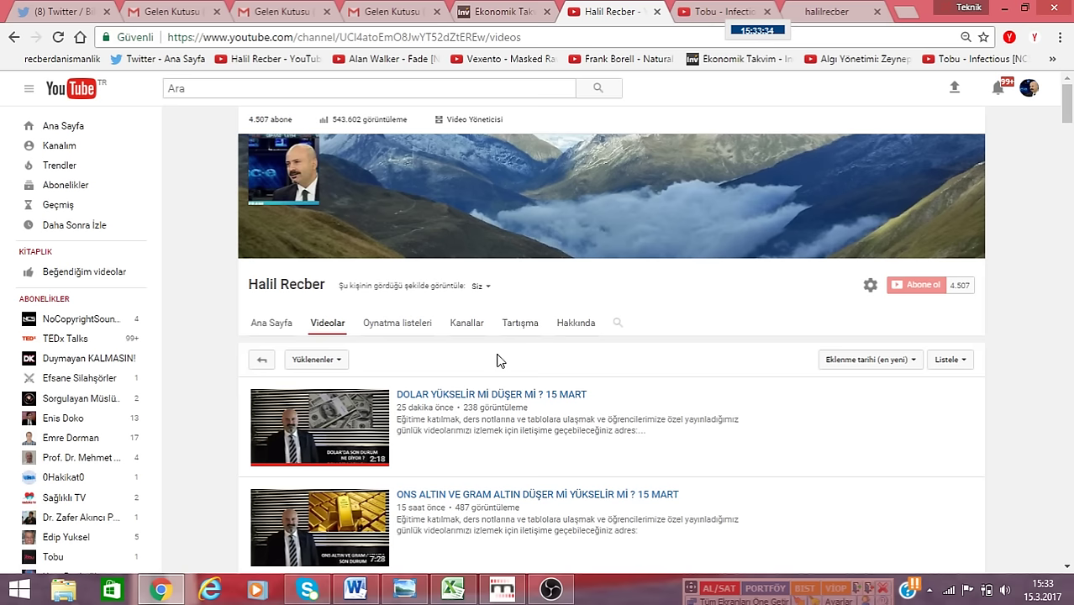
# Switch to the Excel workbook and examine the PARİTELER sheet's EURUSD closing value, support and resistance tables, and buyer/seller trust values.
pyautogui.click(453, 593)
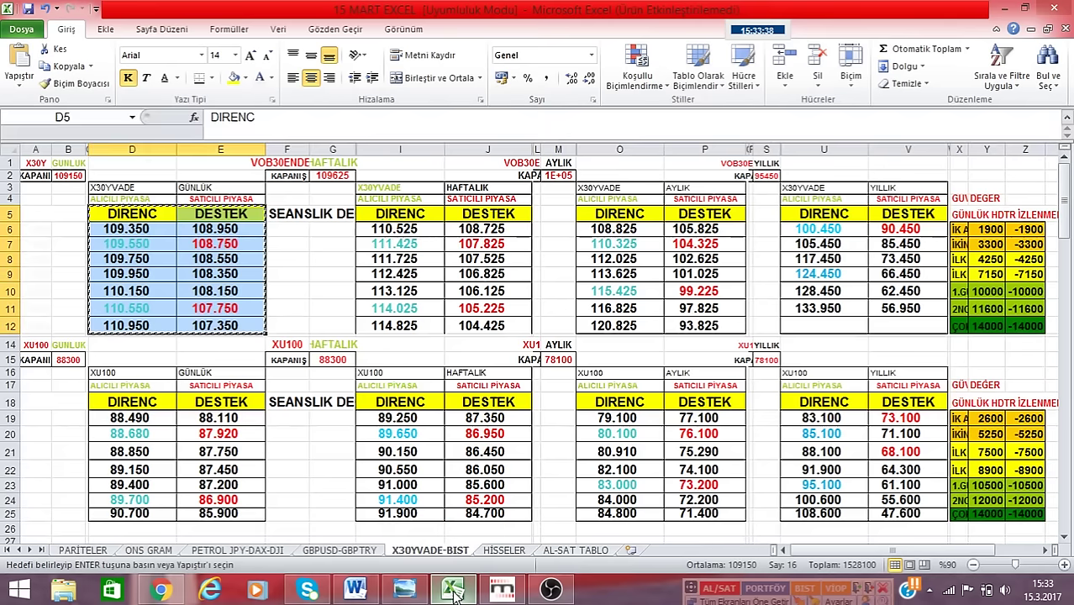
pyautogui.click(325, 303)
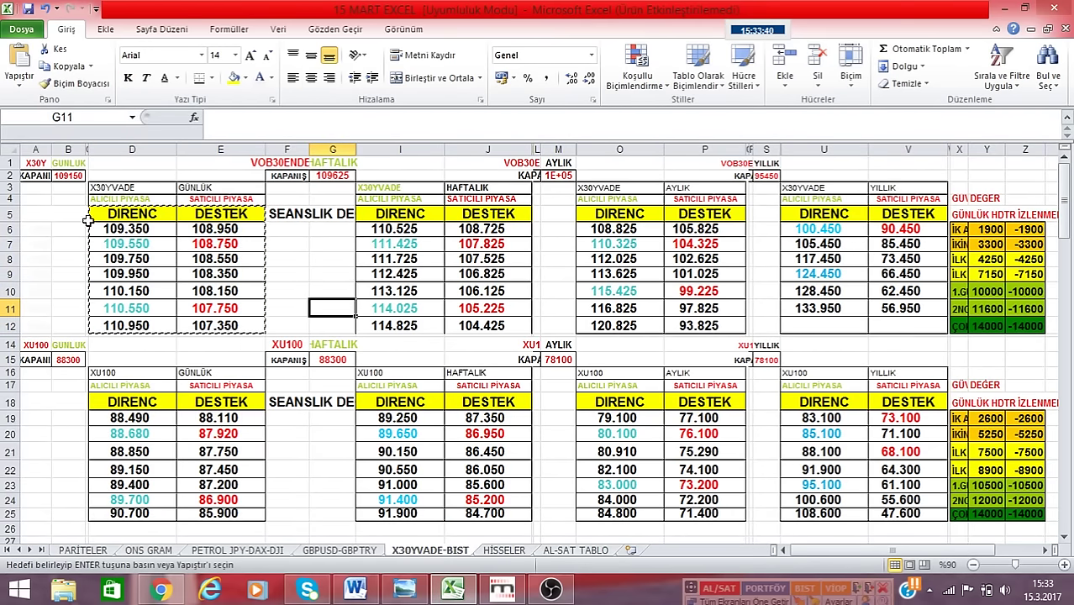
pyautogui.click(94, 553)
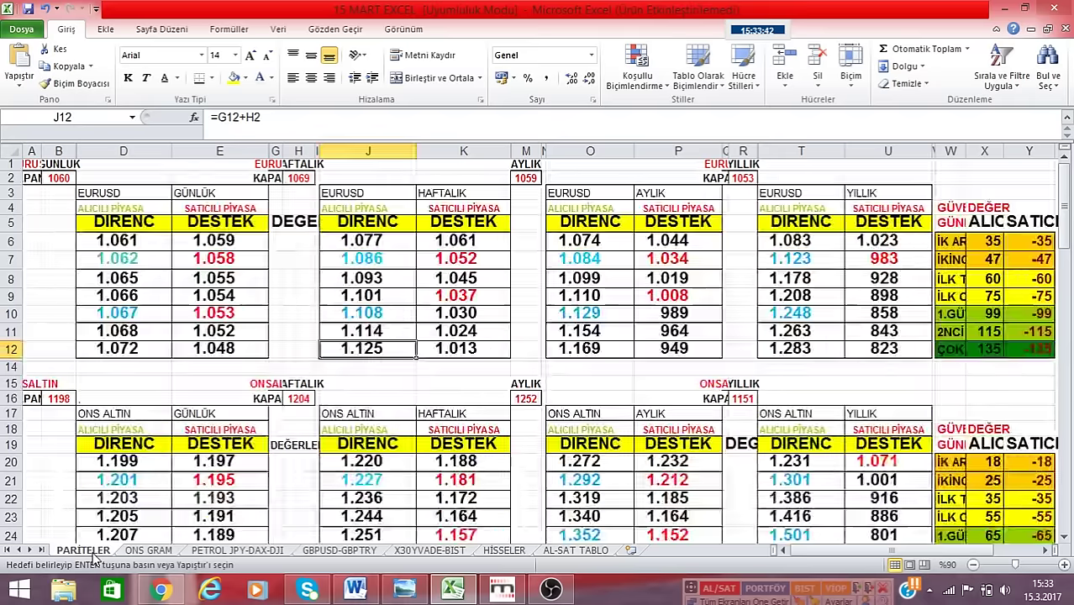
pyautogui.click(63, 180)
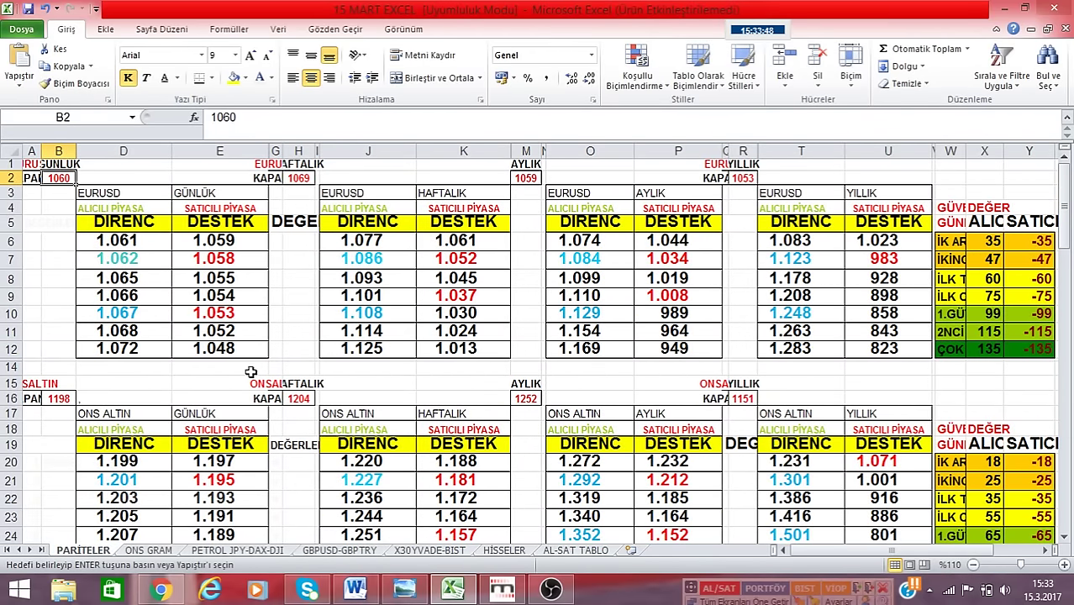
pyautogui.moveTo(951, 215); pyautogui.dragTo(1006, 369)
pyautogui.click(990, 312)
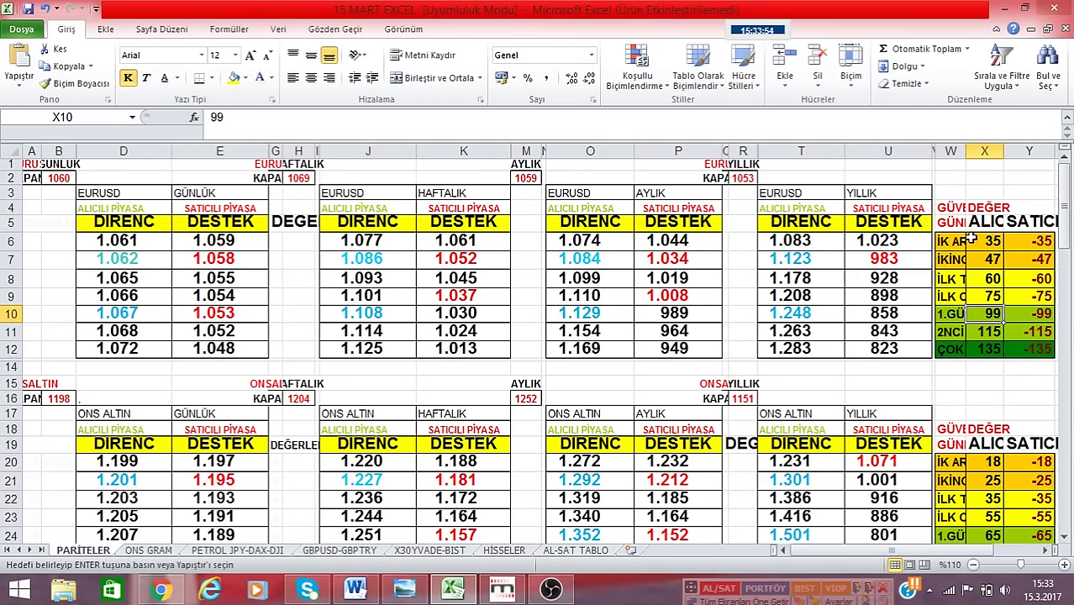
pyautogui.scroll(-1, 444, 375)
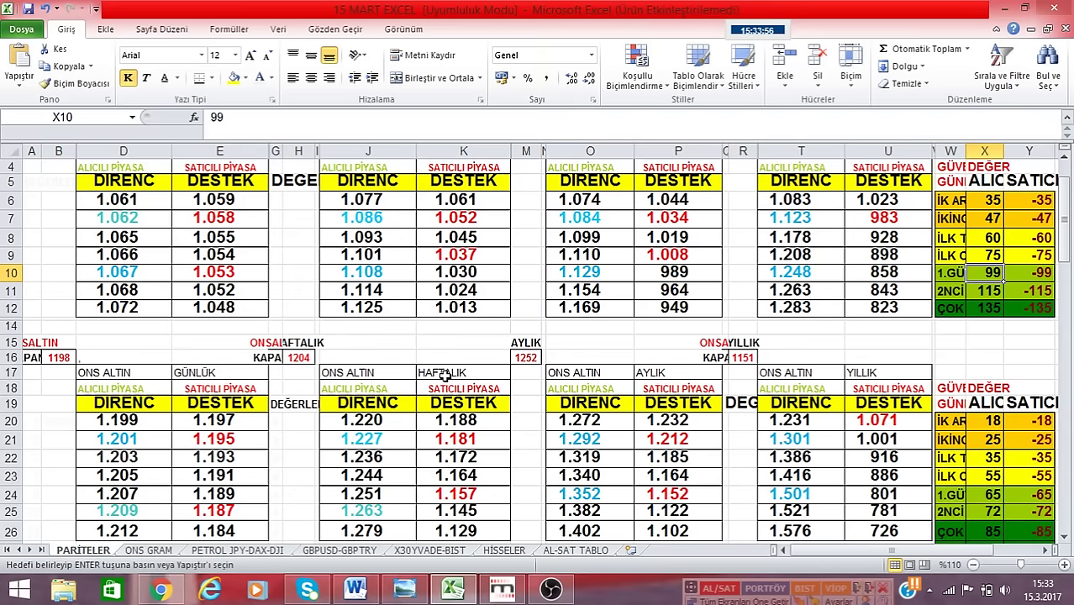
pyautogui.scroll(-2, 180, 368)
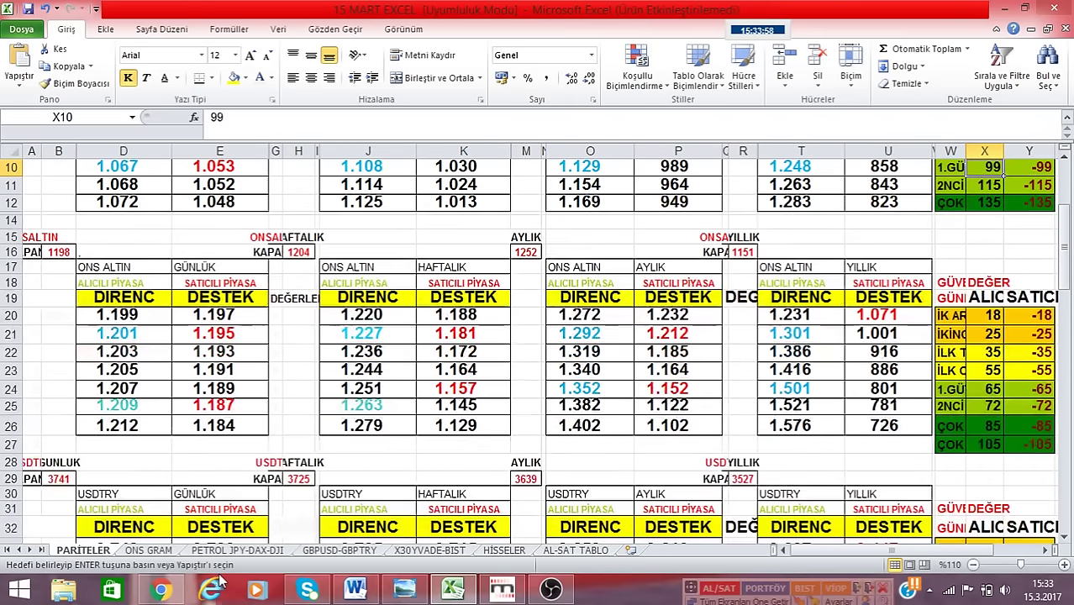
# Examine the ounce and gram gold daily and weekly tables on the ONS GRAM sheet.
pyautogui.click(151, 550)
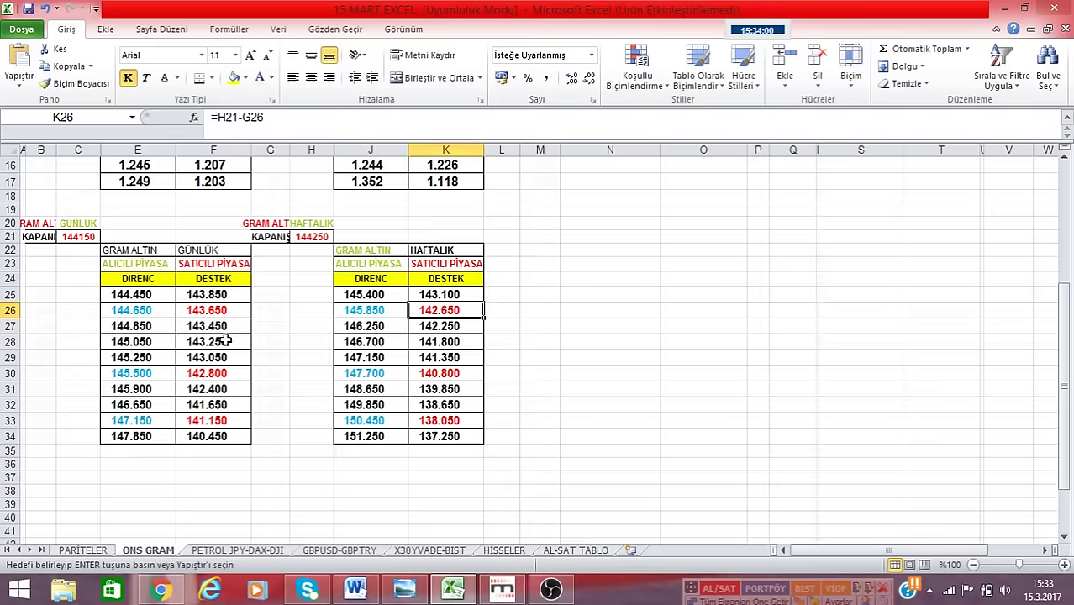
pyautogui.scroll(2, 266, 374)
pyautogui.scroll(-2, 267, 374)
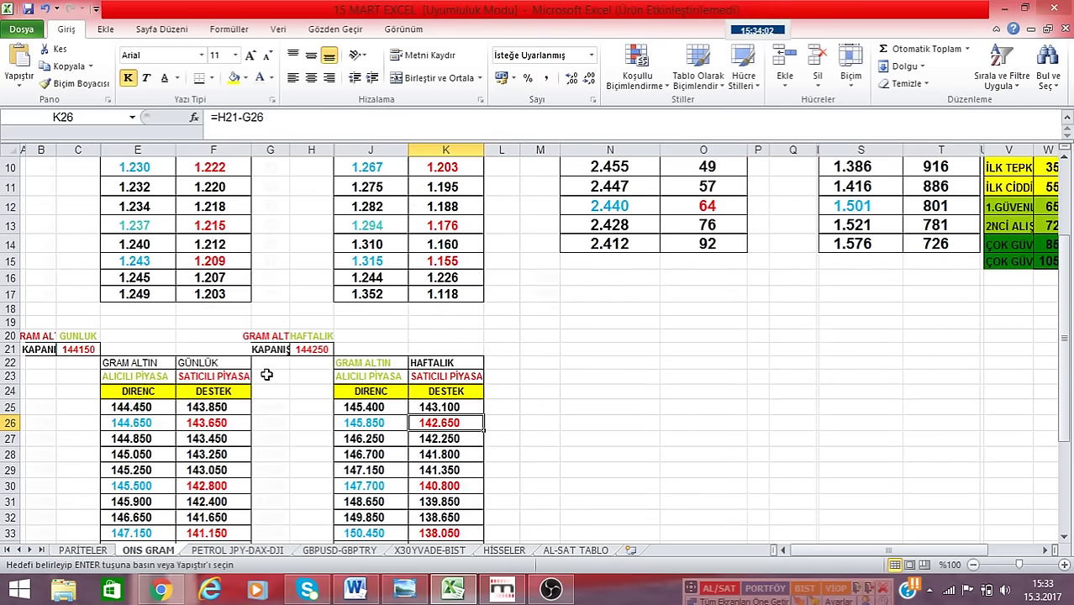
pyautogui.scroll(-1, 267, 373)
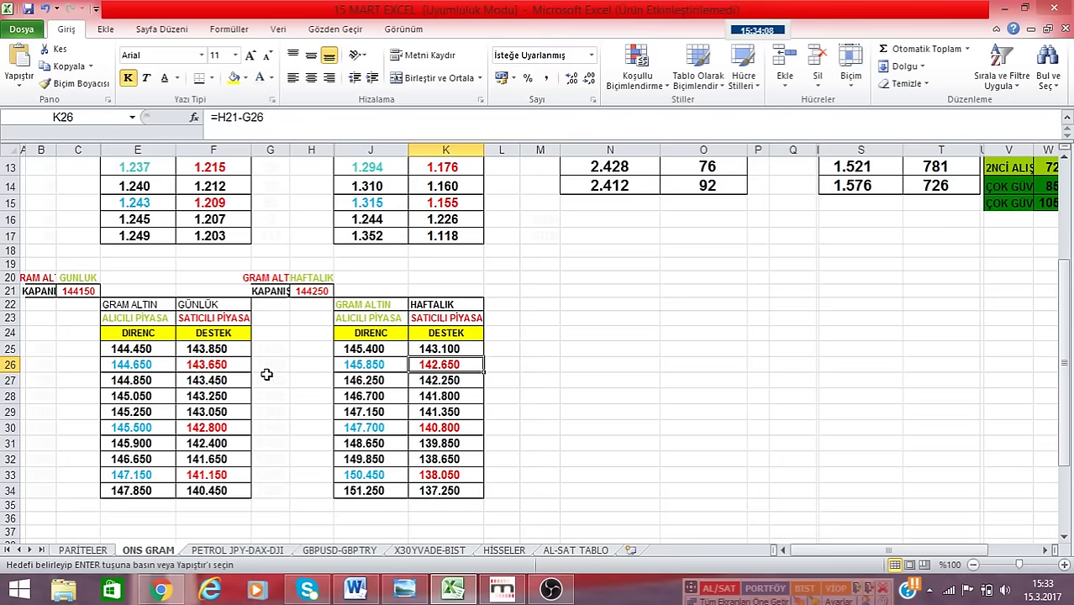
pyautogui.scroll(3, 520, 208)
pyautogui.scroll(-3, 516, 217)
pyautogui.scroll(3, 287, 399)
pyautogui.scroll(-4, 288, 399)
# Look through the Brent, GBPUSD and USDJPY support and resistance tables on the PETROL JPY-DAX-DJI sheet.
pyautogui.click(237, 549)
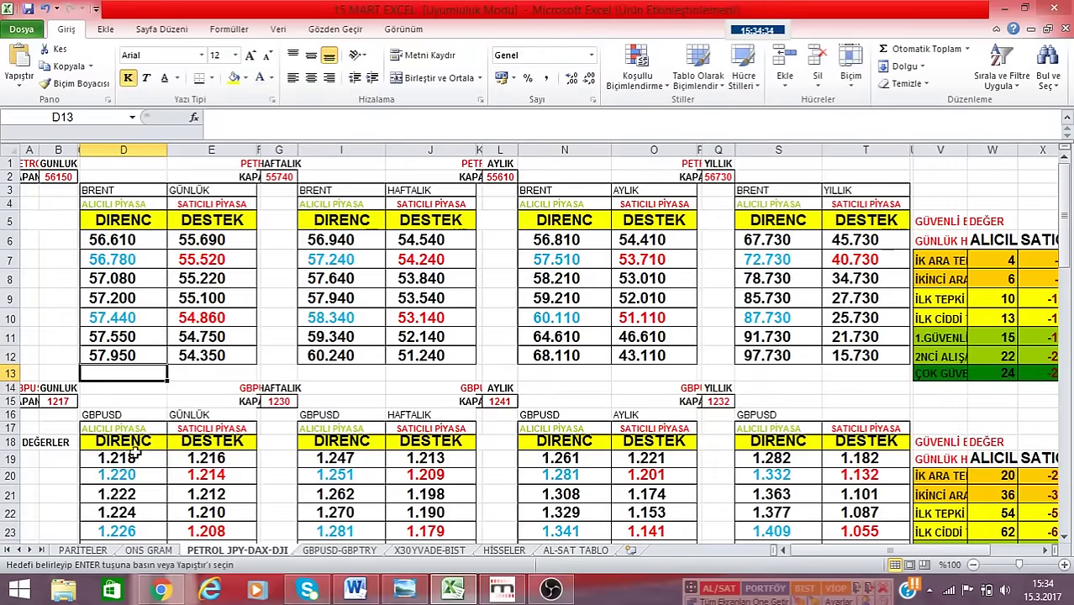
pyautogui.scroll(-5, 124, 443)
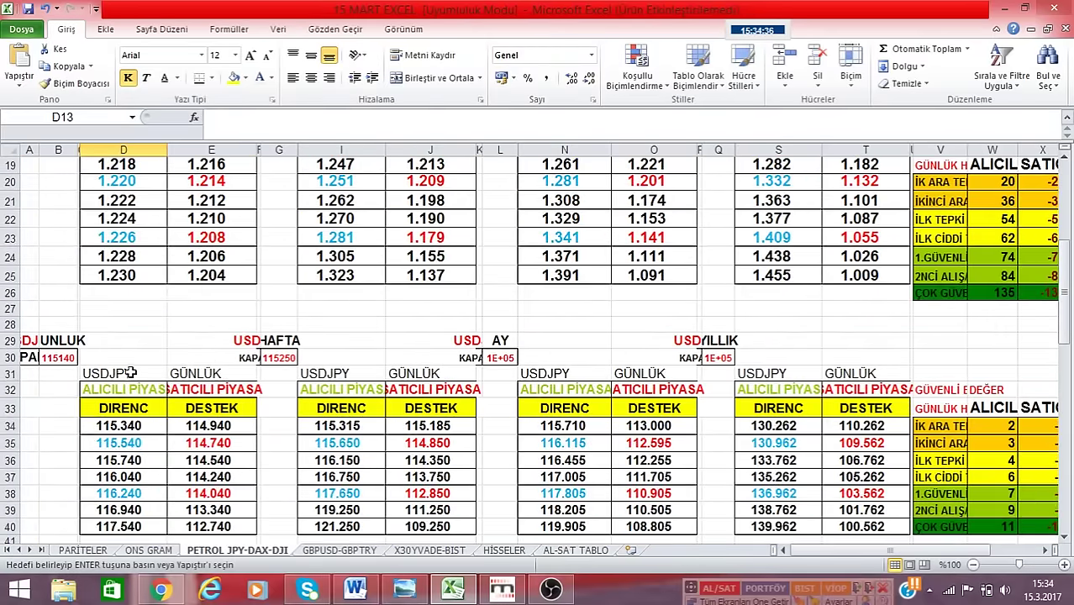
pyautogui.scroll(-3, 131, 372)
pyautogui.scroll(5, 209, 415)
pyautogui.scroll(4, 209, 415)
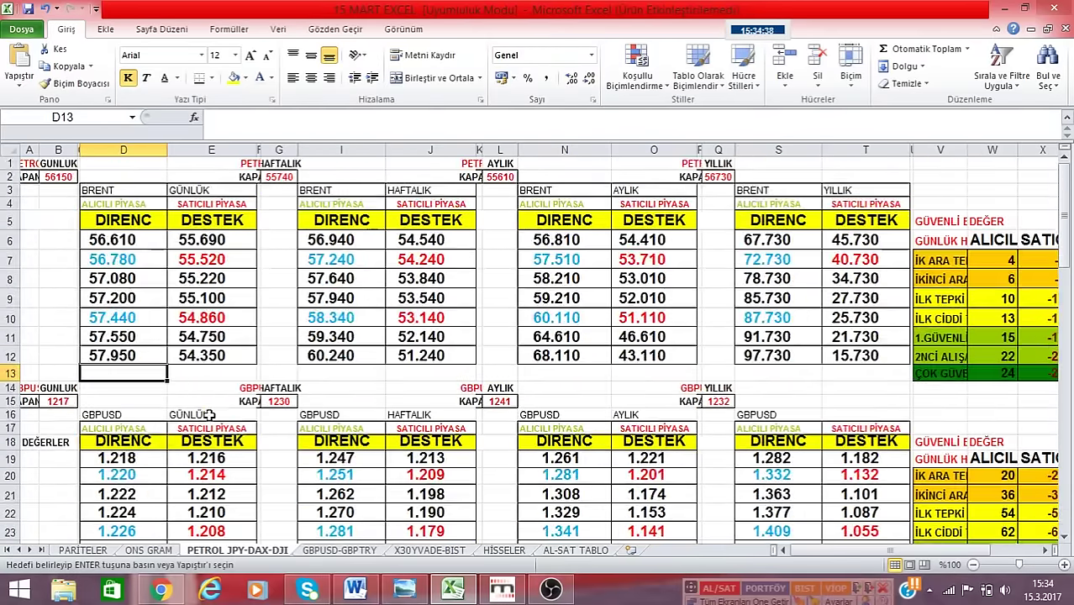
# View the tables on the GBPUSD-GBPTRY sheet and the X30YVADE-BIST sheet.
pyautogui.click(321, 553)
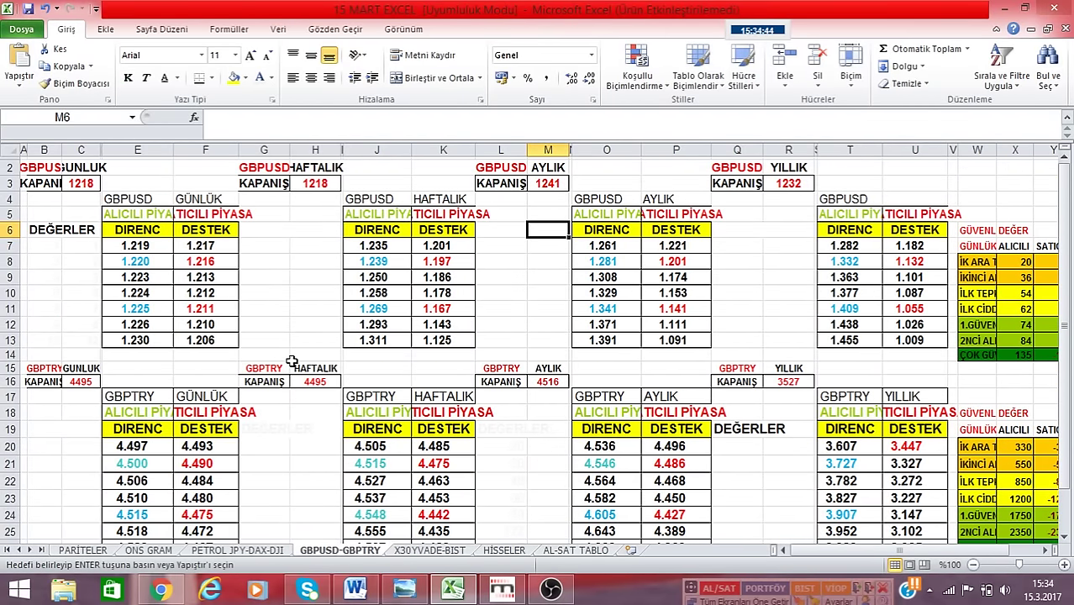
pyautogui.scroll(-3, 371, 345)
pyautogui.click(424, 557)
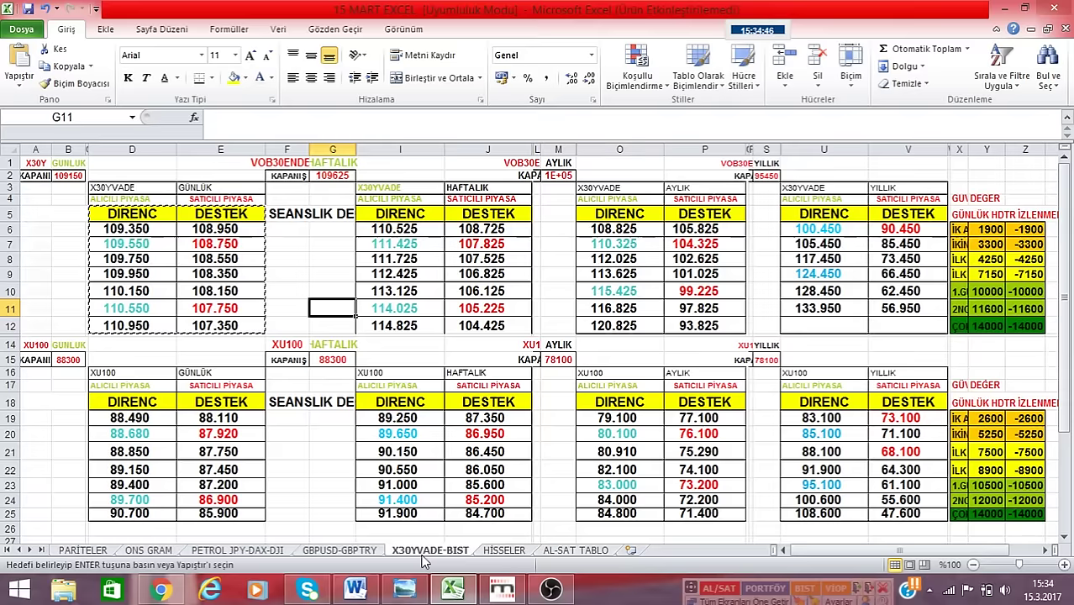
# Open the HİSSELER sheet and examine the table for the 0-1000 price range at its beginning.
pyautogui.click(502, 554)
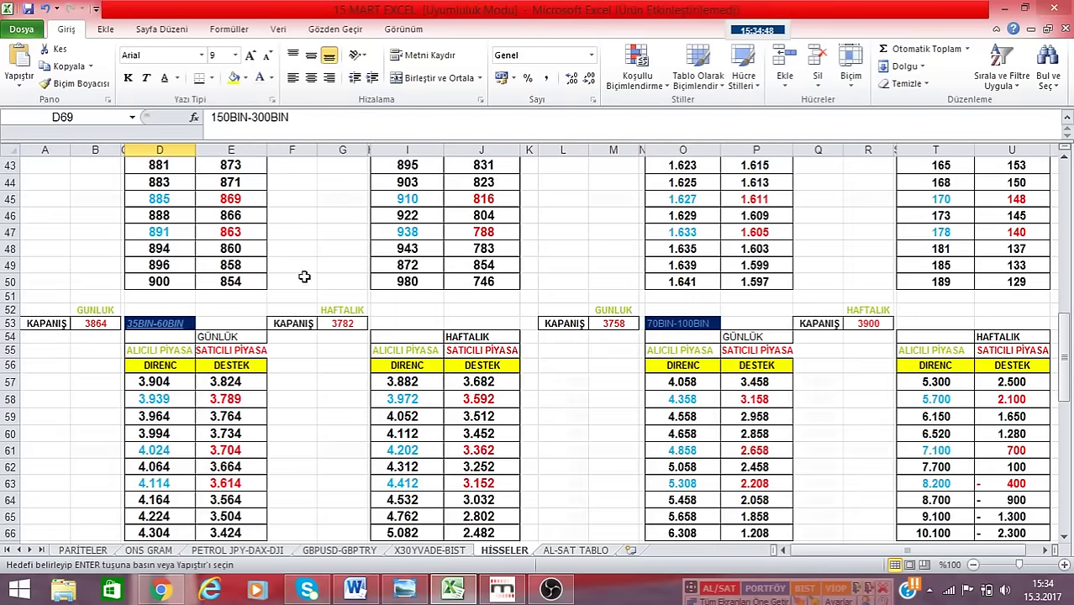
pyautogui.scroll(2, 305, 277)
pyautogui.scroll(11, 305, 276)
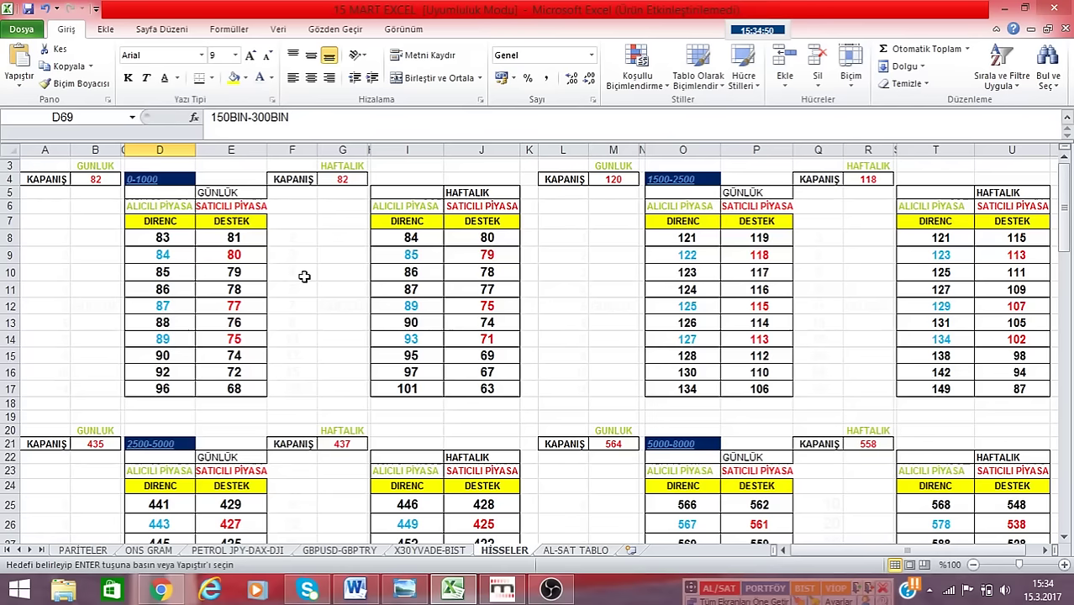
pyautogui.click(150, 178)
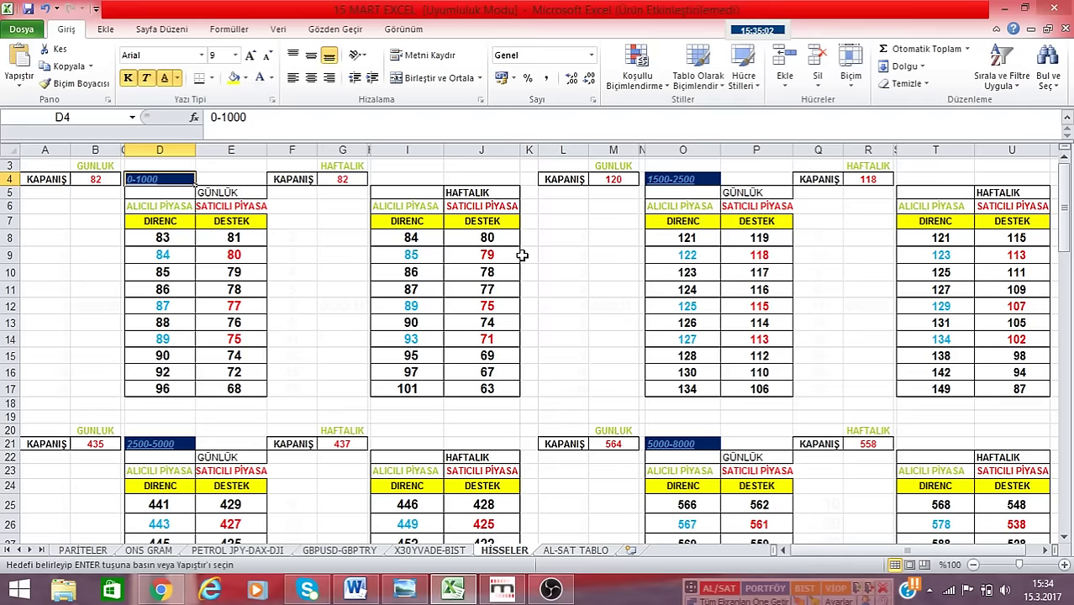
pyautogui.click(575, 271)
# Go through the remaining stock tables down to the 150BIN-300BIN range, checking the daily closing value of the 15BIN-25BIN table.
pyautogui.scroll(-4, 575, 271)
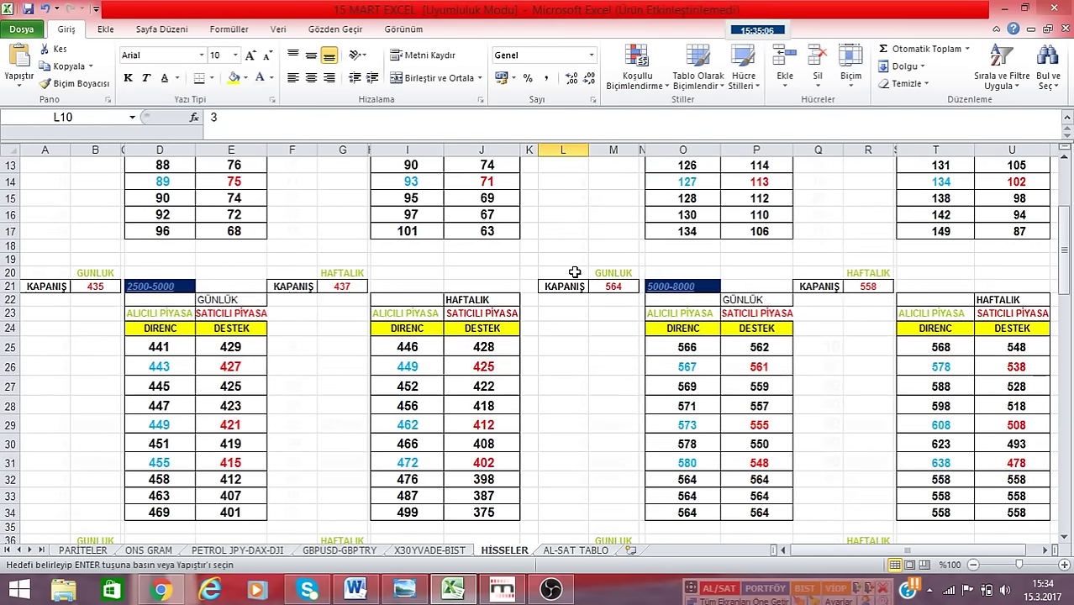
pyautogui.scroll(-6, 575, 271)
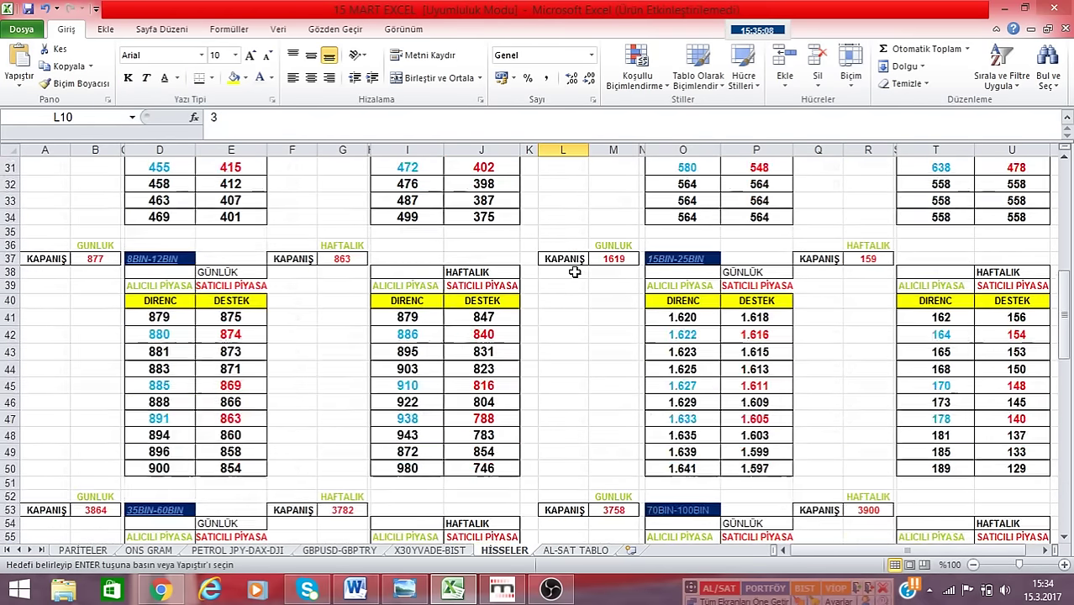
pyautogui.click(609, 262)
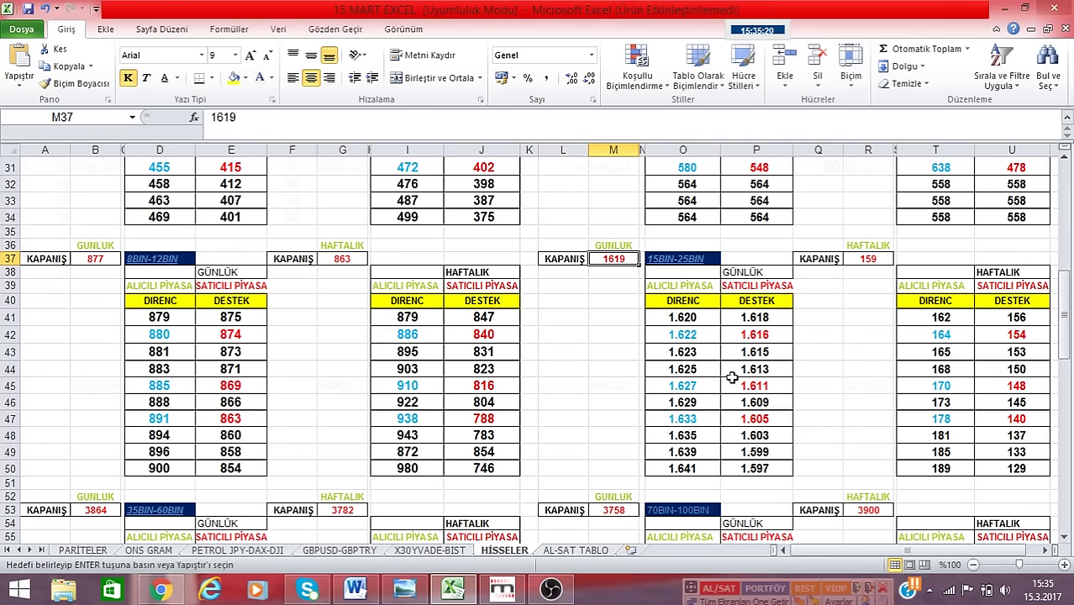
pyautogui.scroll(-3, 666, 381)
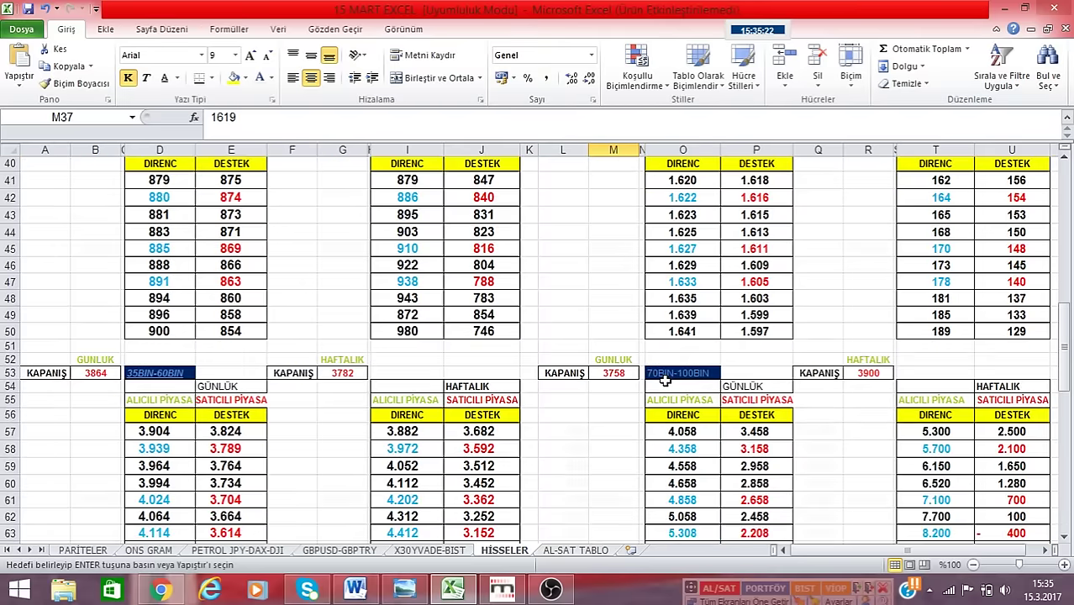
pyautogui.scroll(-2, 665, 381)
pyautogui.scroll(-2, 666, 380)
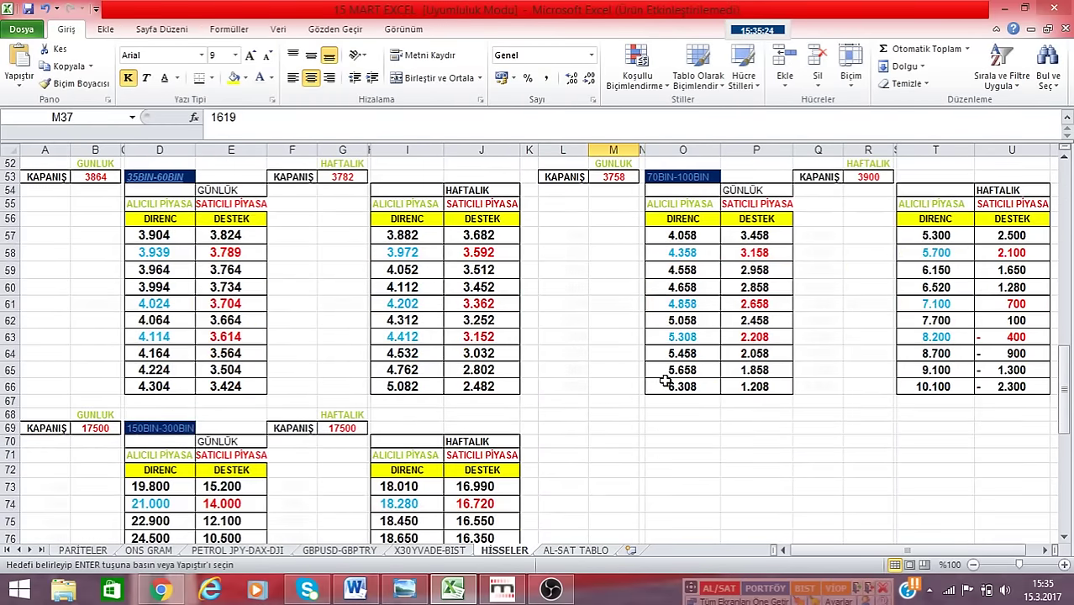
pyautogui.scroll(-2, 666, 381)
# Switch to Matriks and maximize the X30YVADE chart.
pyautogui.click(501, 588)
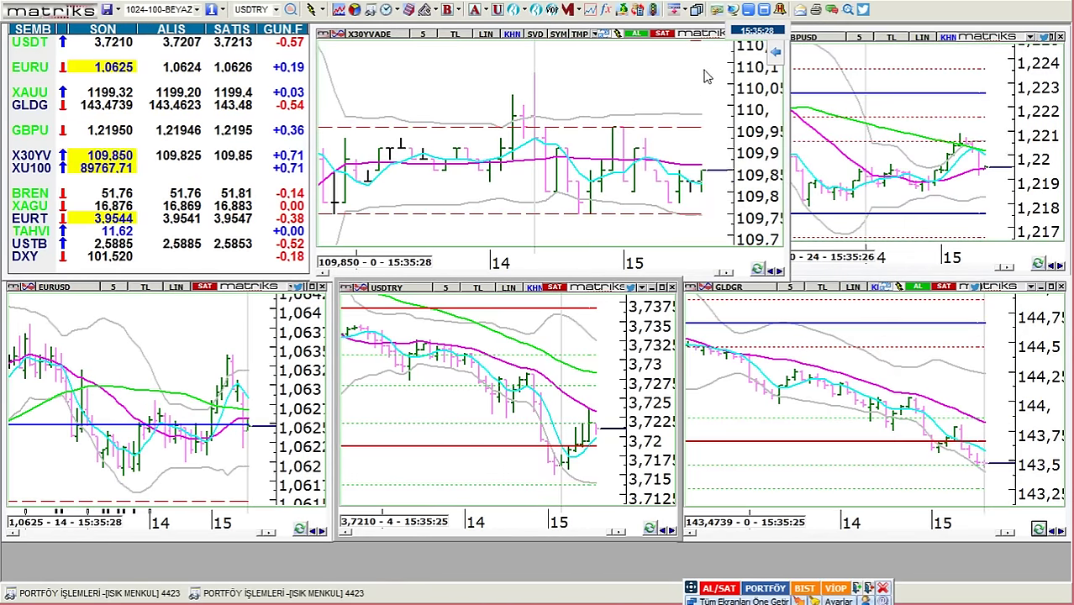
pyautogui.moveTo(695, 39); pyautogui.dragTo(651, 49)
pyautogui.click(733, 52)
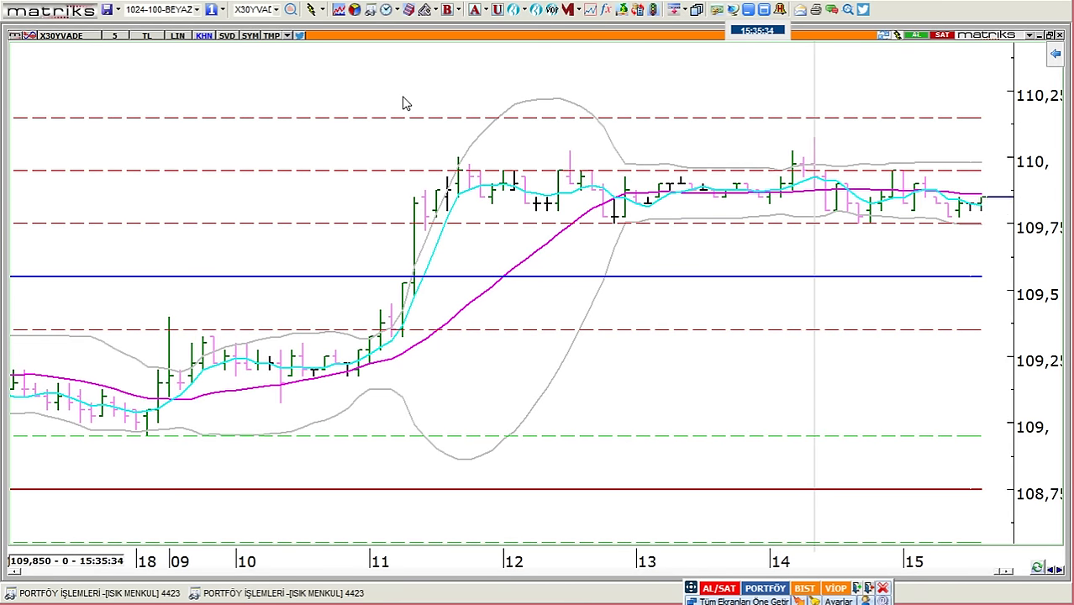
# Return to the Excel workbook and copy the daily X30YVADE DIRENC and DESTEK table, D5:E12, from the X30YVADE-BIST sheet.
pyautogui.hotkey('alt', 'Tab')
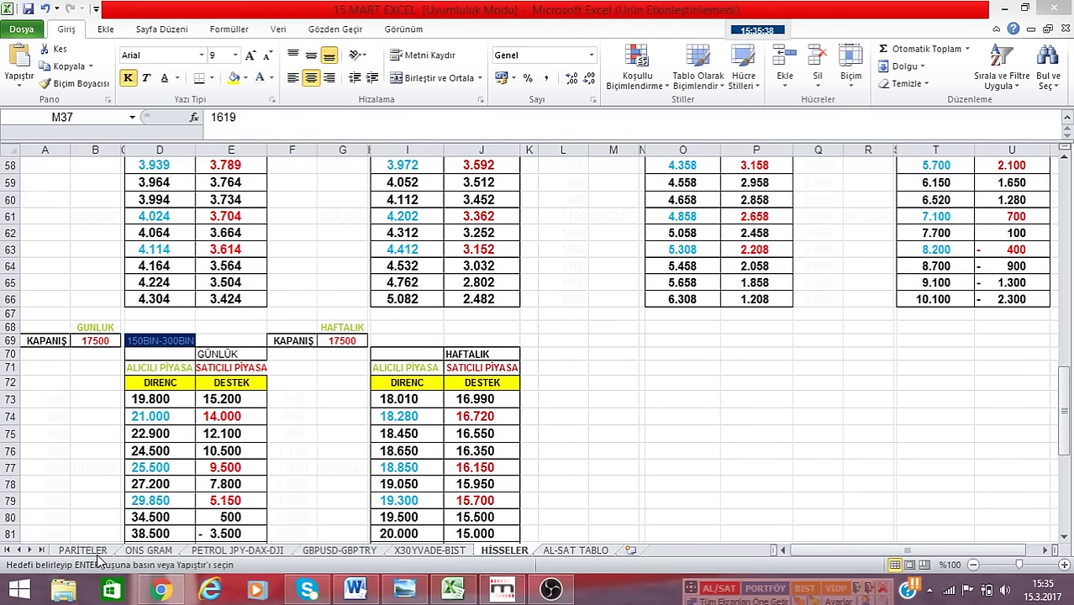
pyautogui.click(426, 552)
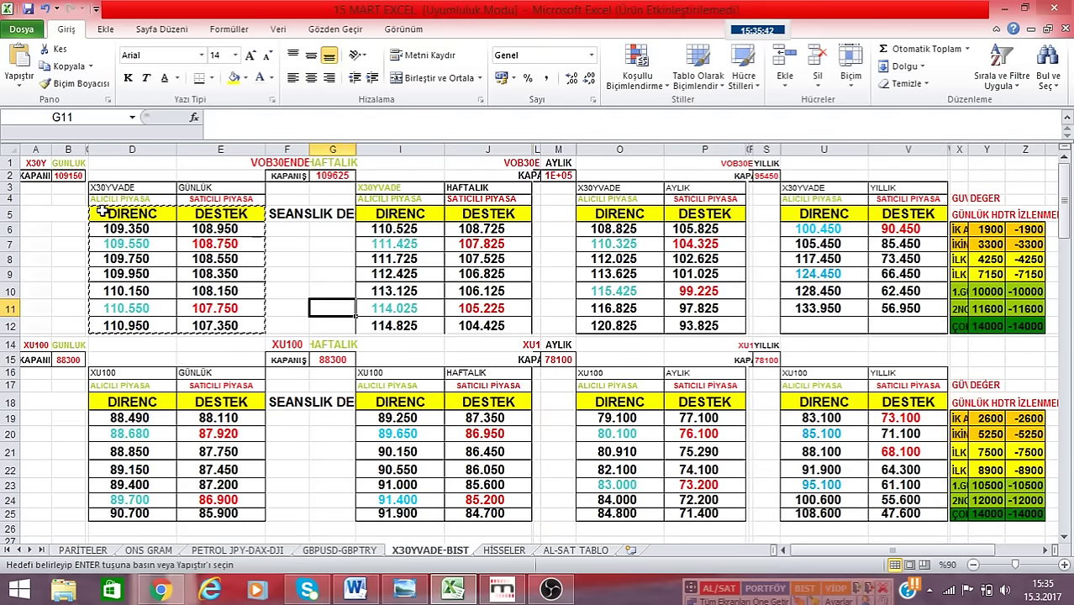
pyautogui.moveTo(103, 213); pyautogui.dragTo(234, 324)
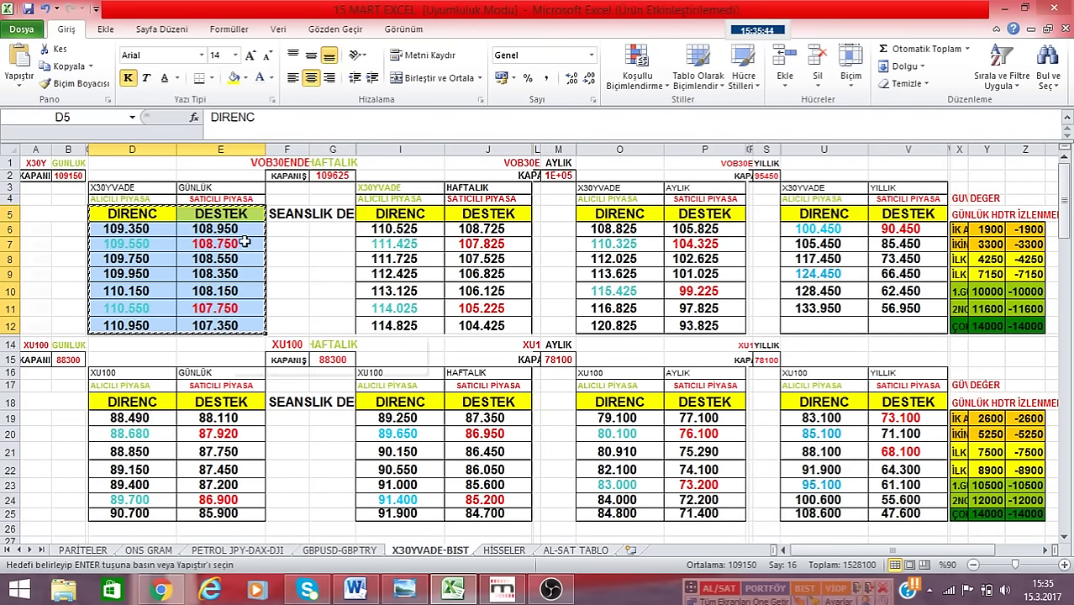
pyautogui.rightClick(235, 324)
pyautogui.click(274, 72)
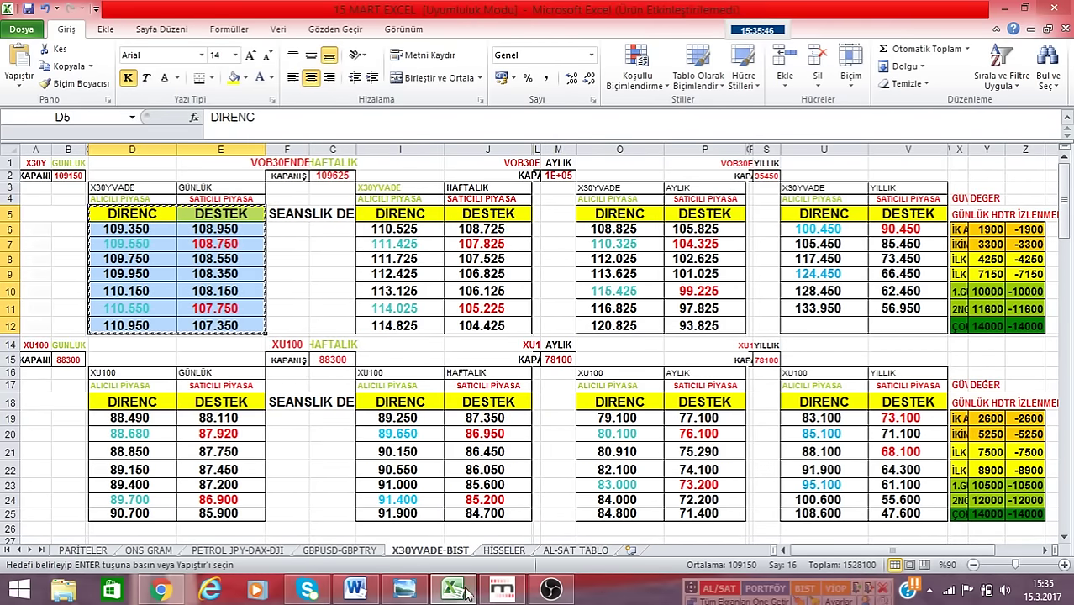
# Switch to Matriks and add a note to the empty upper area of the X30YVADE chart, pasting the copied DIRENC and DESTEK levels into it.
pyautogui.click(504, 592)
pyautogui.rightClick(353, 91)
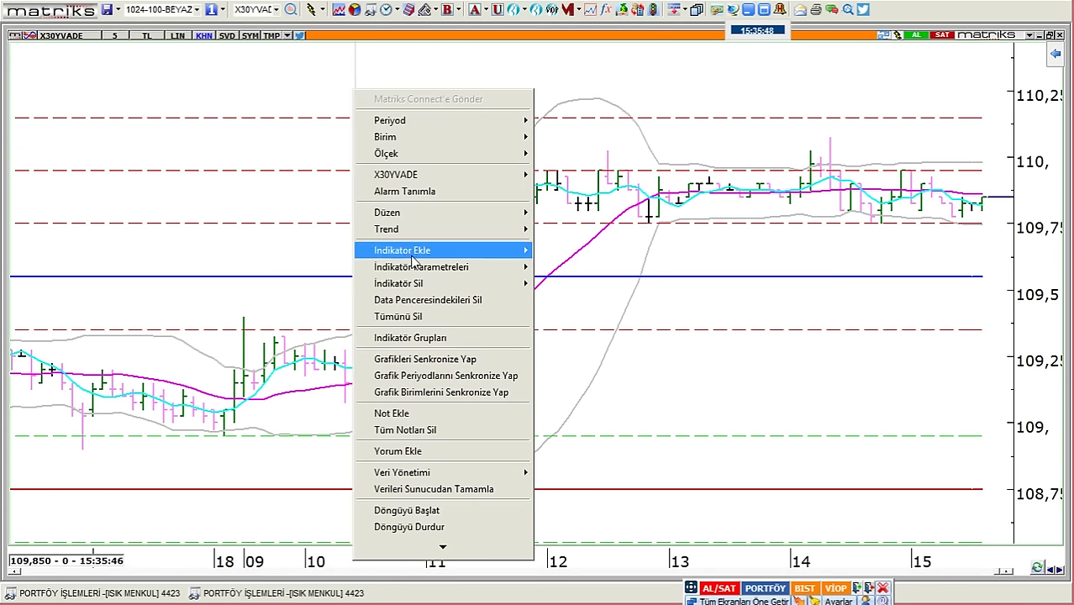
pyautogui.click(414, 414)
pyautogui.click(177, 192)
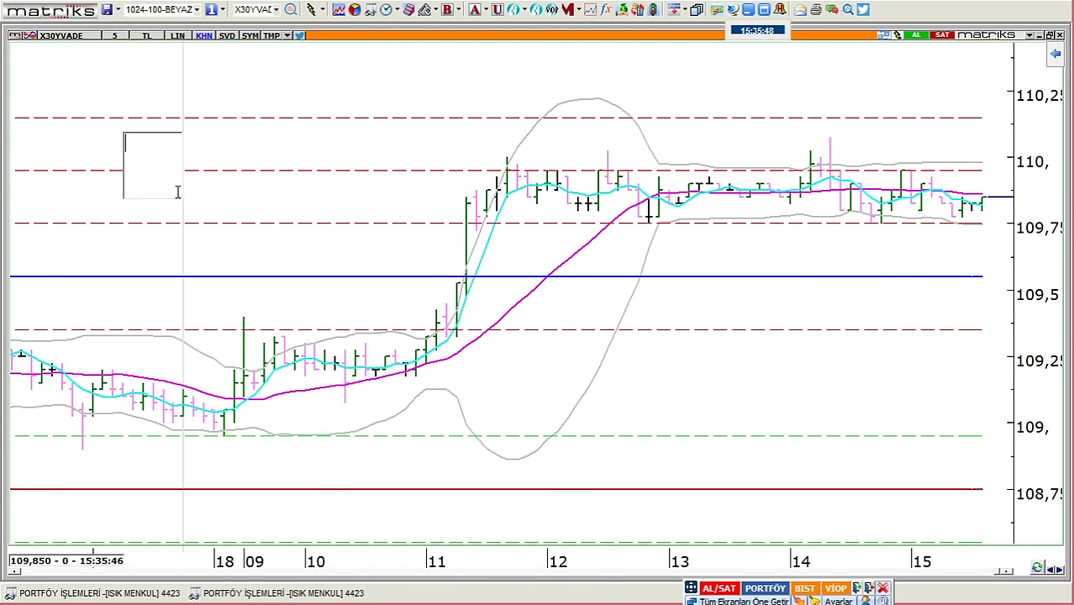
pyautogui.hotkey('shift', 'F10')
pyautogui.click(223, 232)
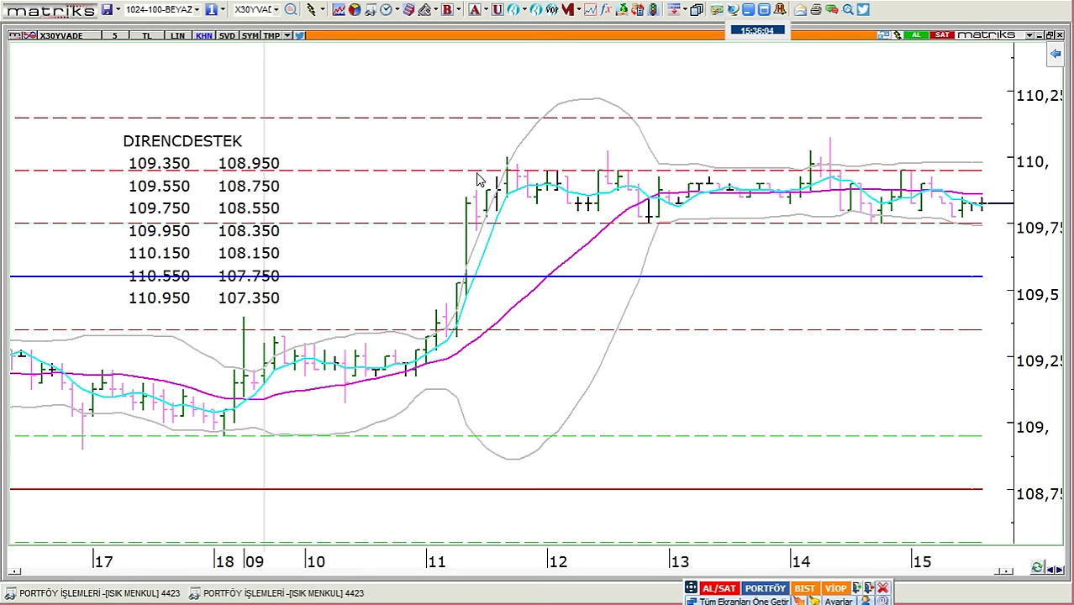
pyautogui.click(451, 172)
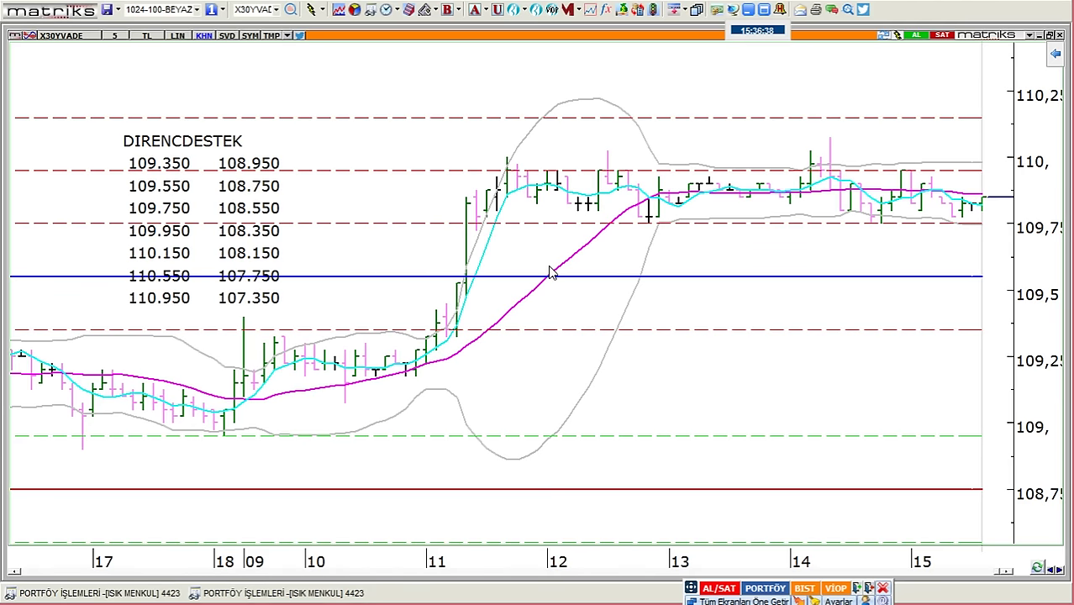
# Restore the X30YVADE chart to its window size and maximize the USDTRY chart.
pyautogui.click(1050, 35)
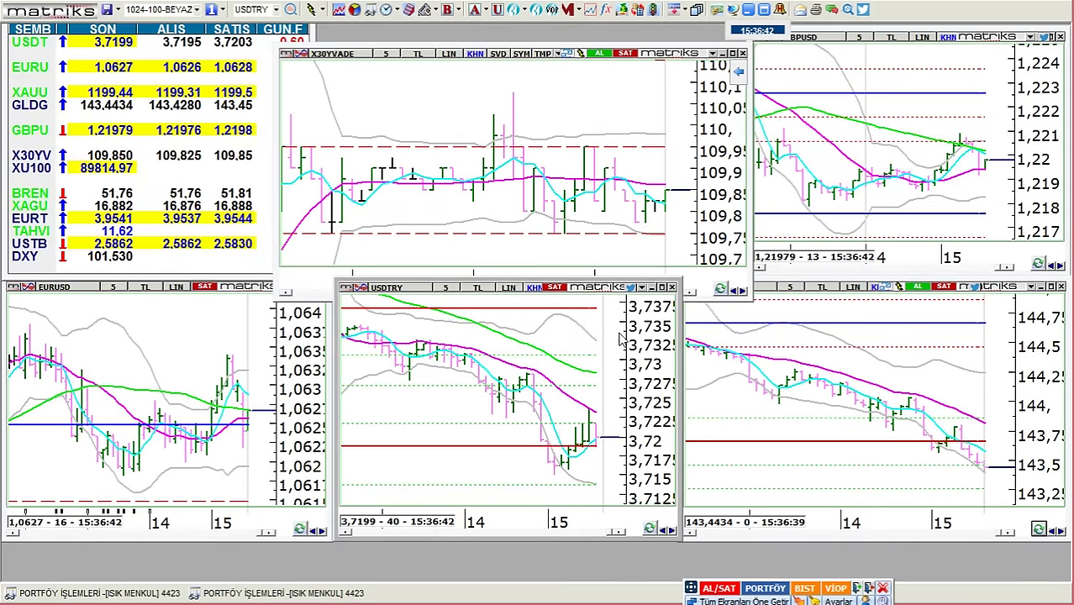
pyautogui.click(660, 288)
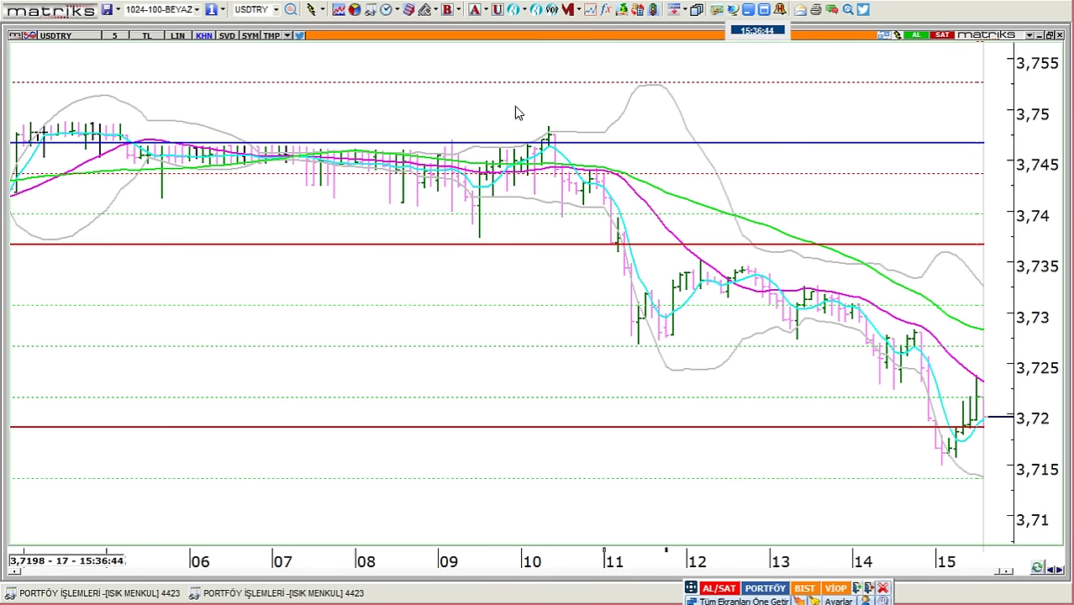
# Switch to the Excel workbook and copy the daily USDTRY DIRENC and DESTEK table, D32:E39, from the PARİTELER sheet.
pyautogui.scroll(-1, 515, 109)
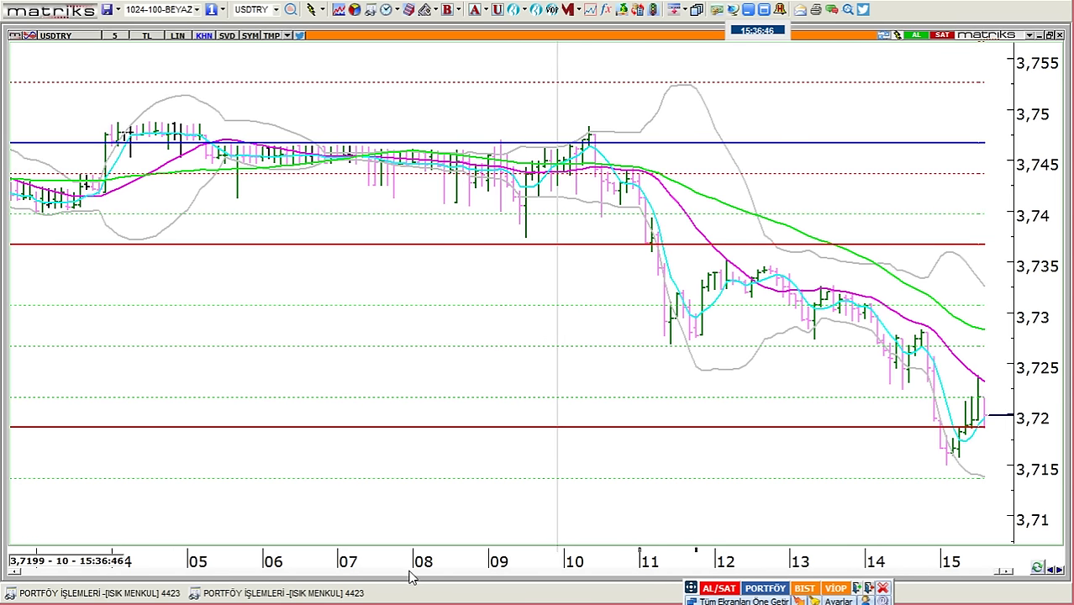
pyautogui.click(747, 10)
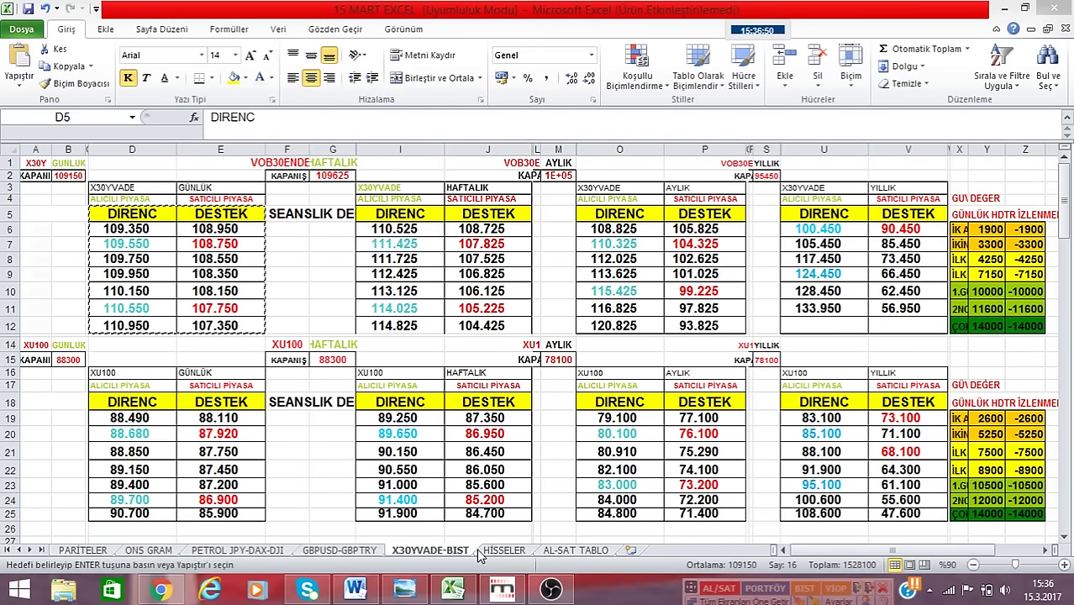
pyautogui.click(94, 551)
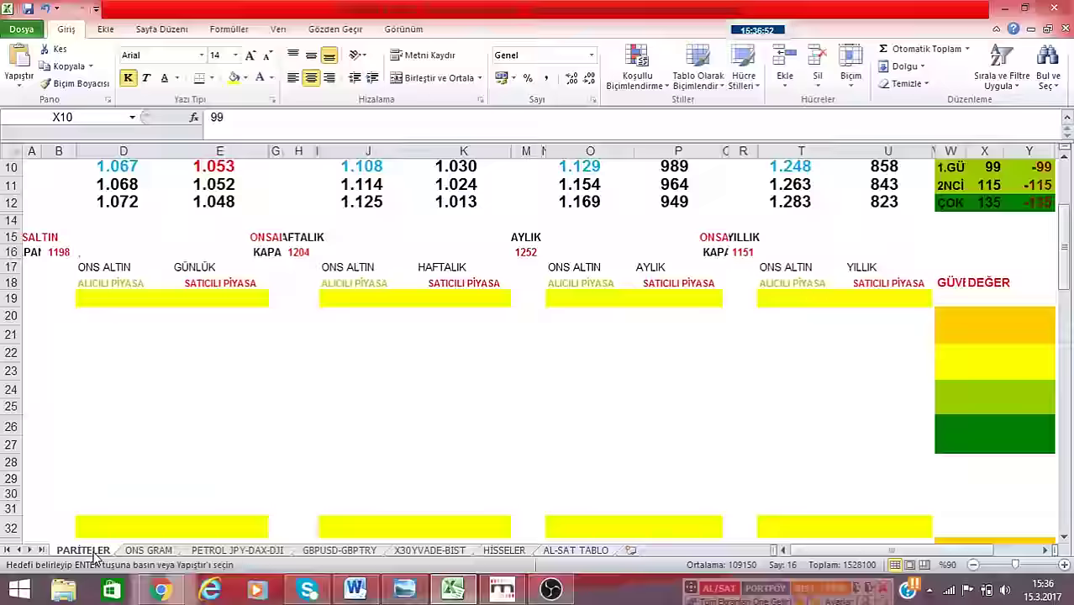
pyautogui.scroll(5, 112, 412)
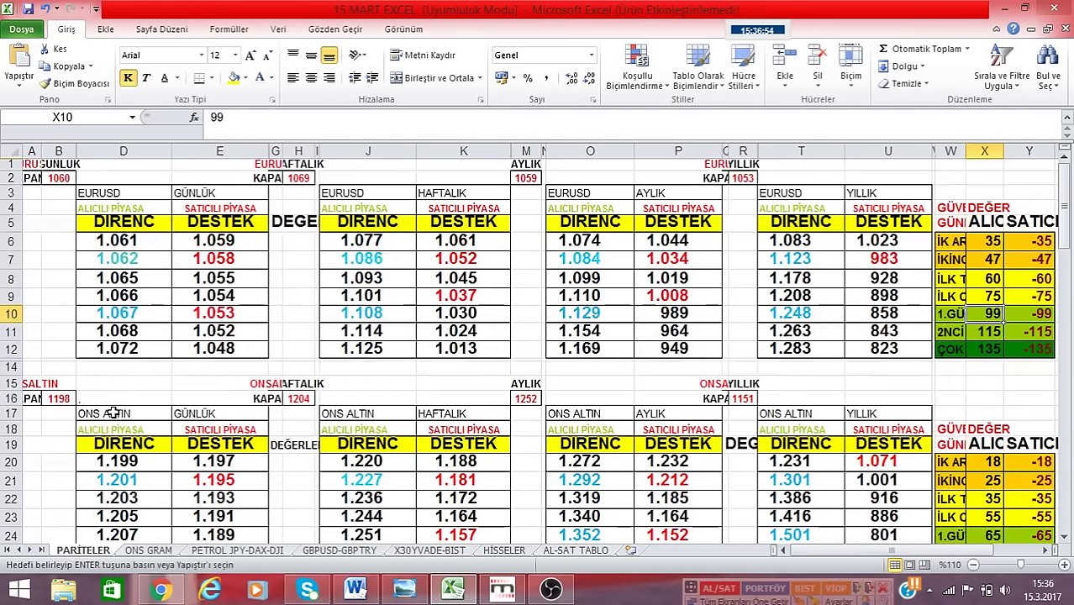
pyautogui.scroll(-7, 112, 411)
pyautogui.moveTo(97, 287); pyautogui.dragTo(215, 437)
pyautogui.rightClick(220, 437)
pyautogui.click(261, 179)
# Switch to Matriks and add a note to the USDTRY chart, pasting the copied DIRENC and DESTEK levels into it.
pyautogui.click(495, 591)
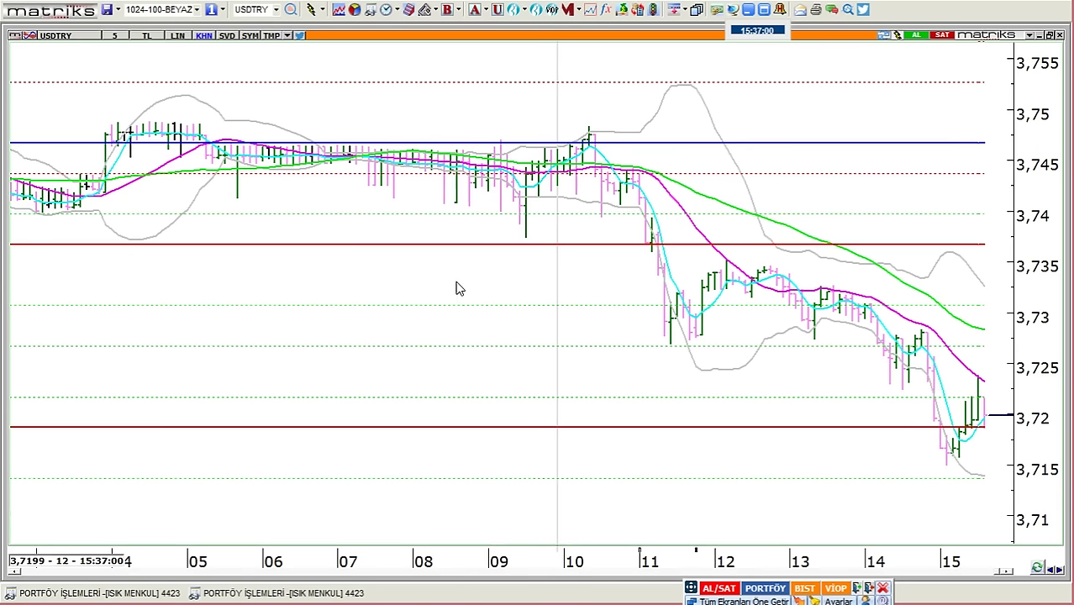
pyautogui.rightClick(455, 283)
pyautogui.click(433, 101)
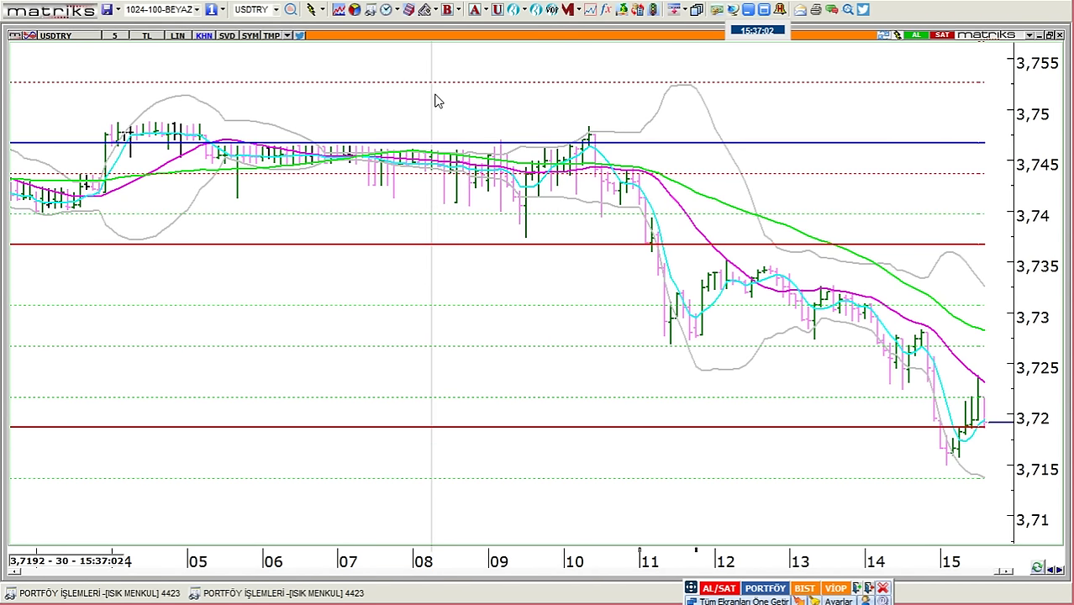
pyautogui.rightClick(434, 101)
pyautogui.click(491, 420)
pyautogui.rightClick(344, 321)
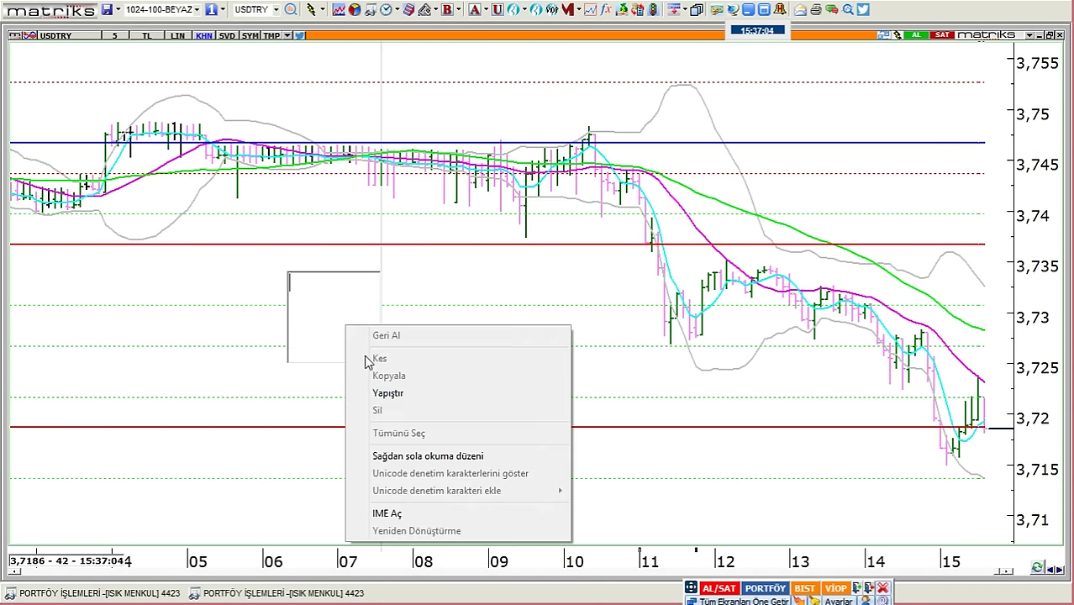
pyautogui.click(394, 392)
pyautogui.moveTo(294, 288); pyautogui.dragTo(263, 268)
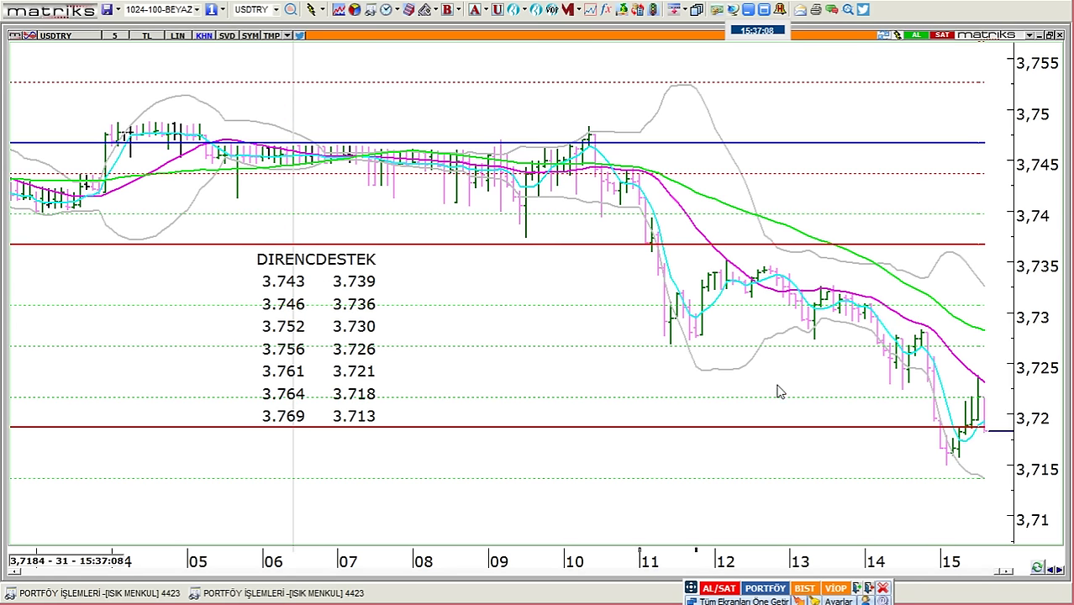
# Move the DIRENC and DESTEK note into the empty area below the earlier USDTRY price bars.
pyautogui.scroll(-5, 778, 392)
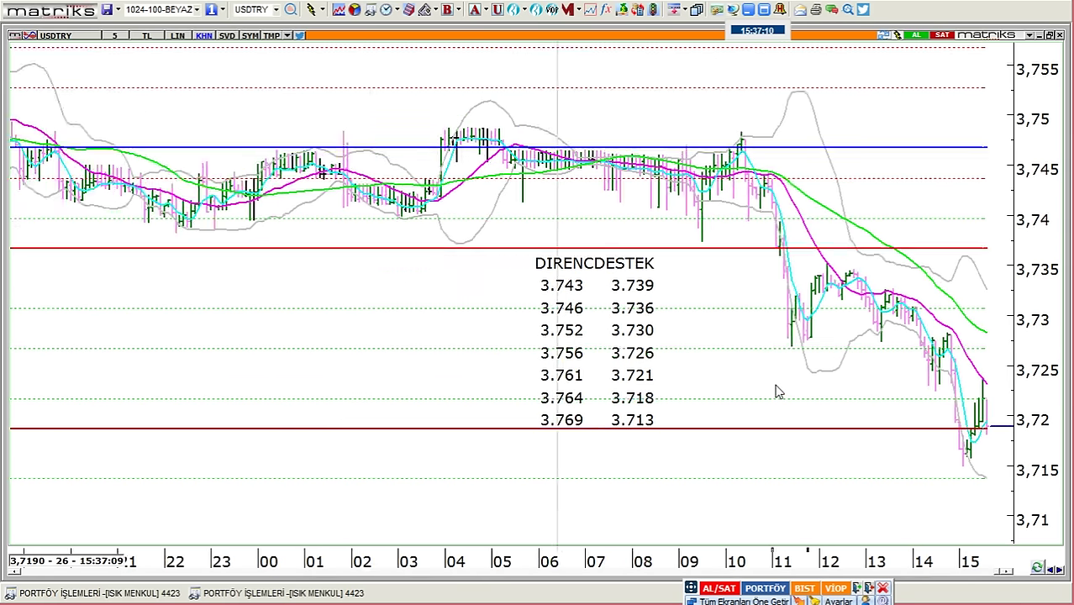
pyautogui.scroll(-3, 767, 392)
pyautogui.moveTo(679, 346); pyautogui.dragTo(221, 307)
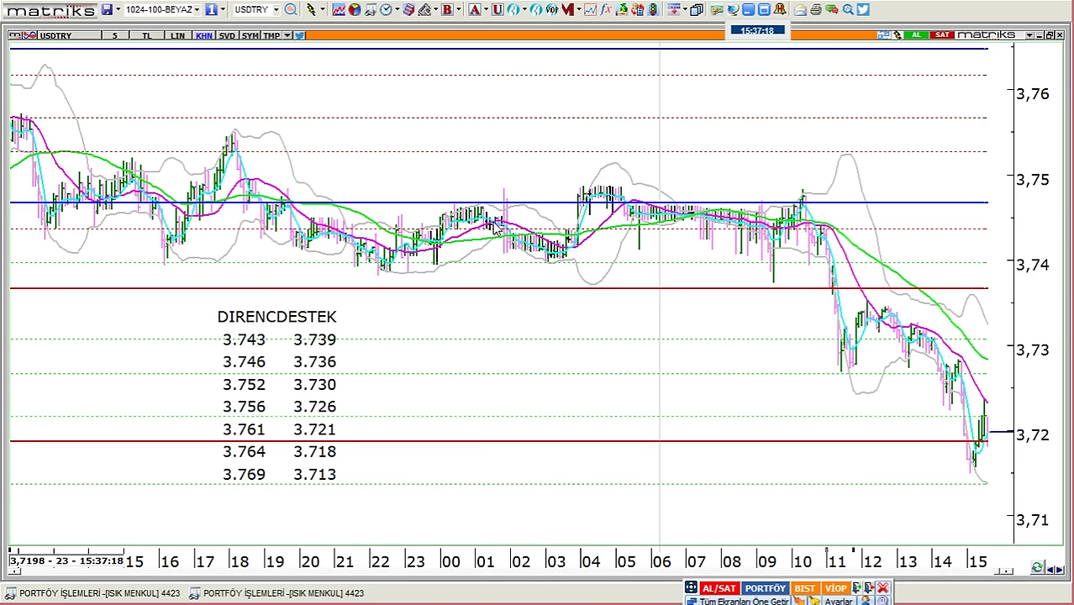
pyautogui.click(543, 194)
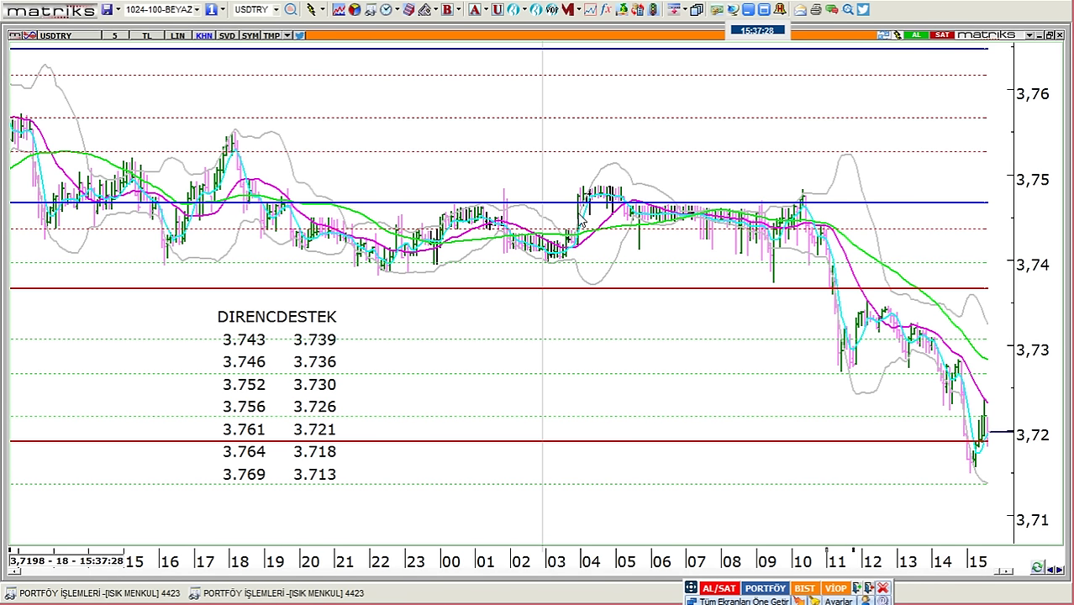
# Review the highlighted daily USDTRY levels in D34, D37, E34, E37 and E39 in Excel, returning to the Matriks chart at the end.
pyautogui.hotkey('alt', 'Tab')
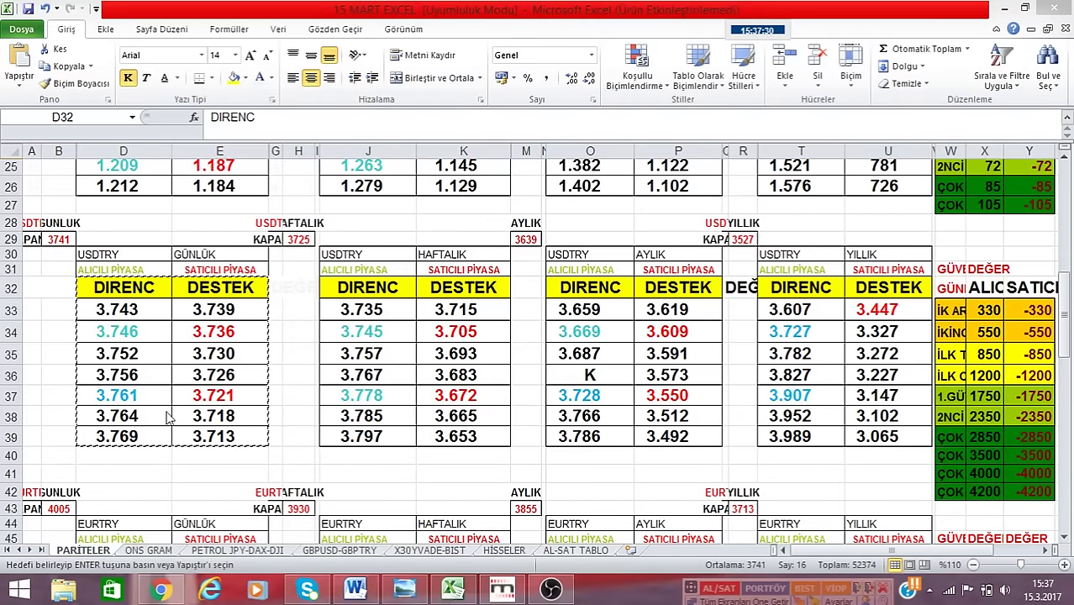
pyautogui.click(130, 338)
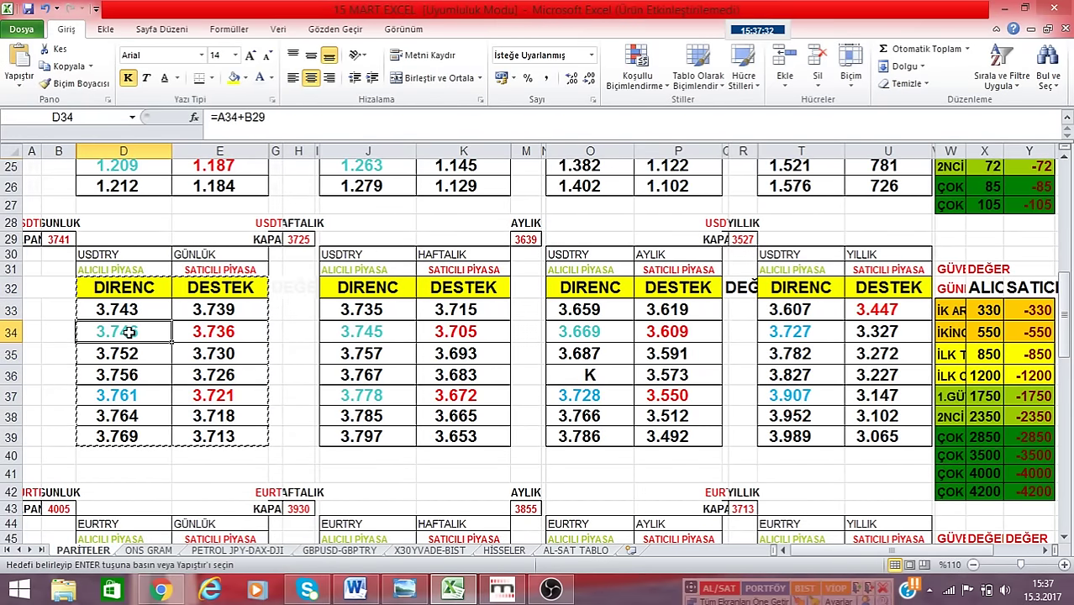
pyautogui.click(123, 392)
pyautogui.click(134, 331)
pyautogui.click(204, 327)
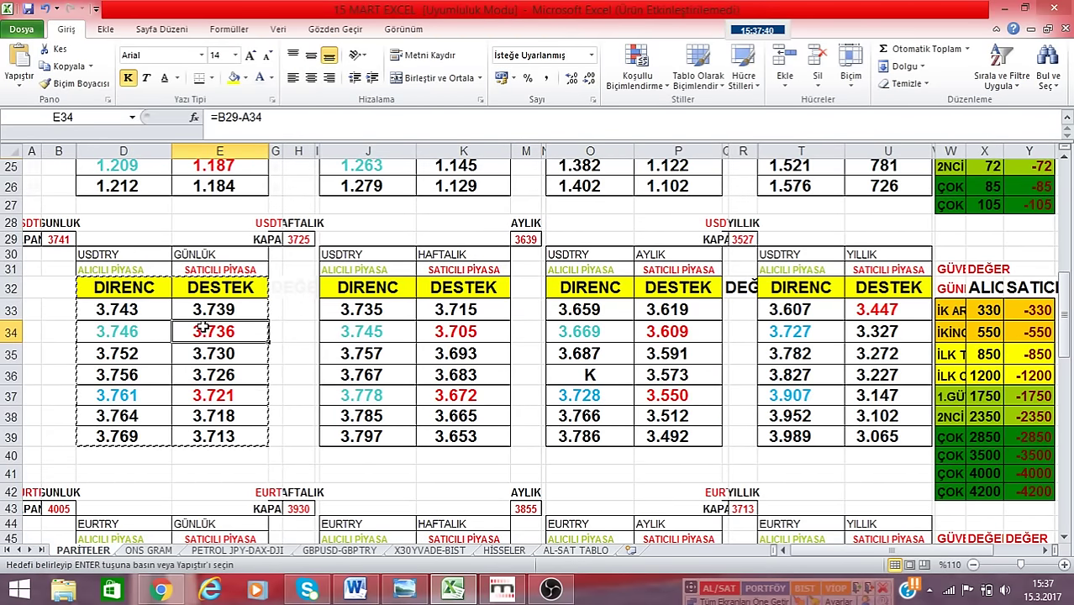
pyautogui.click(217, 397)
pyautogui.click(225, 437)
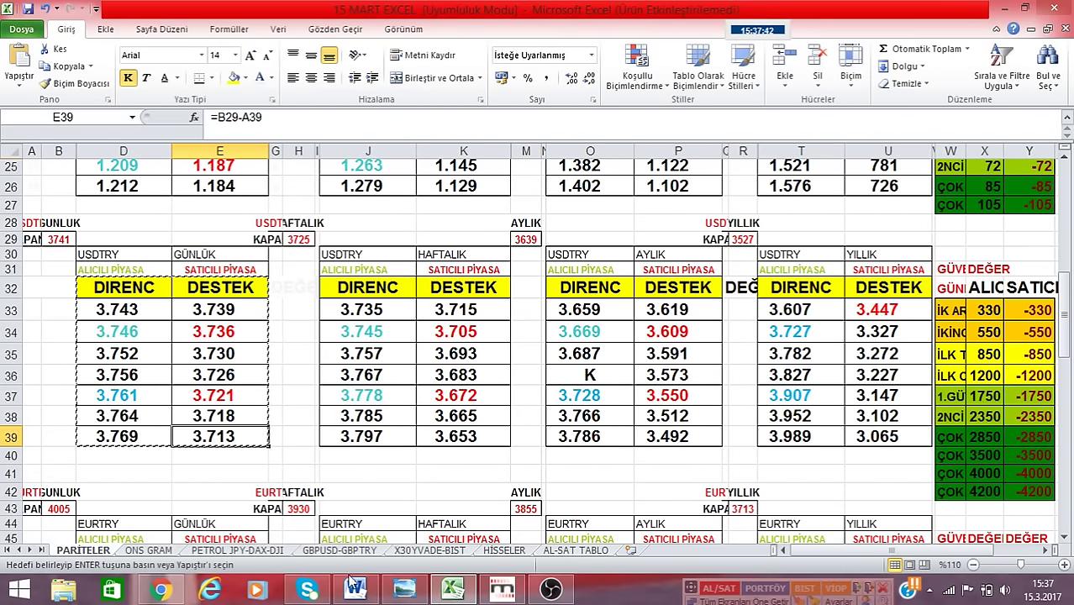
pyautogui.click(501, 588)
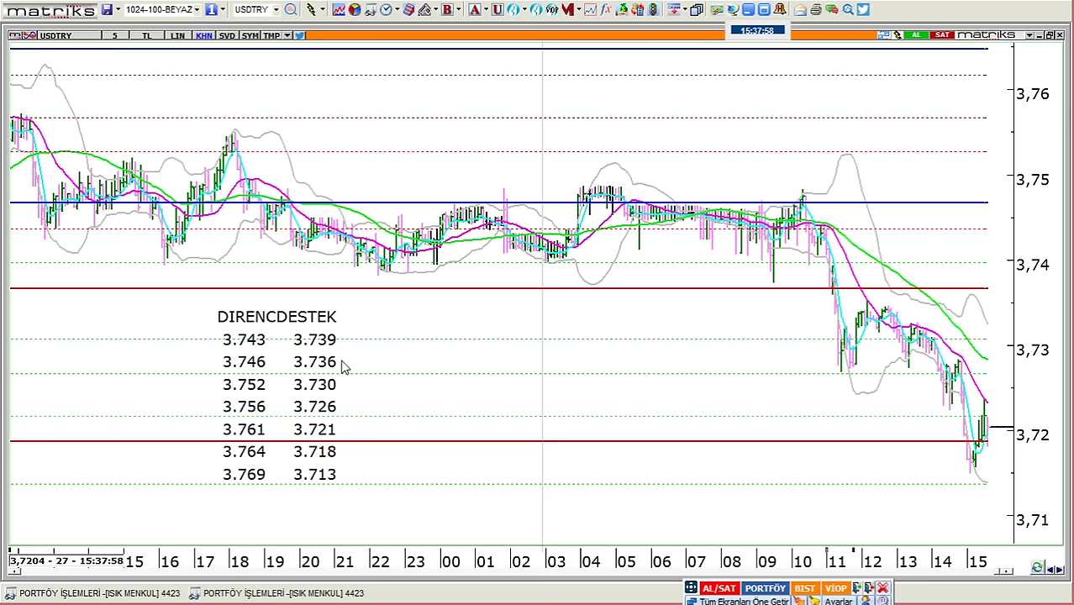
# Switch to Excel and review the daily USDTRY DESTEK levels in E37, E34 and E39 again.
pyautogui.click(748, 9)
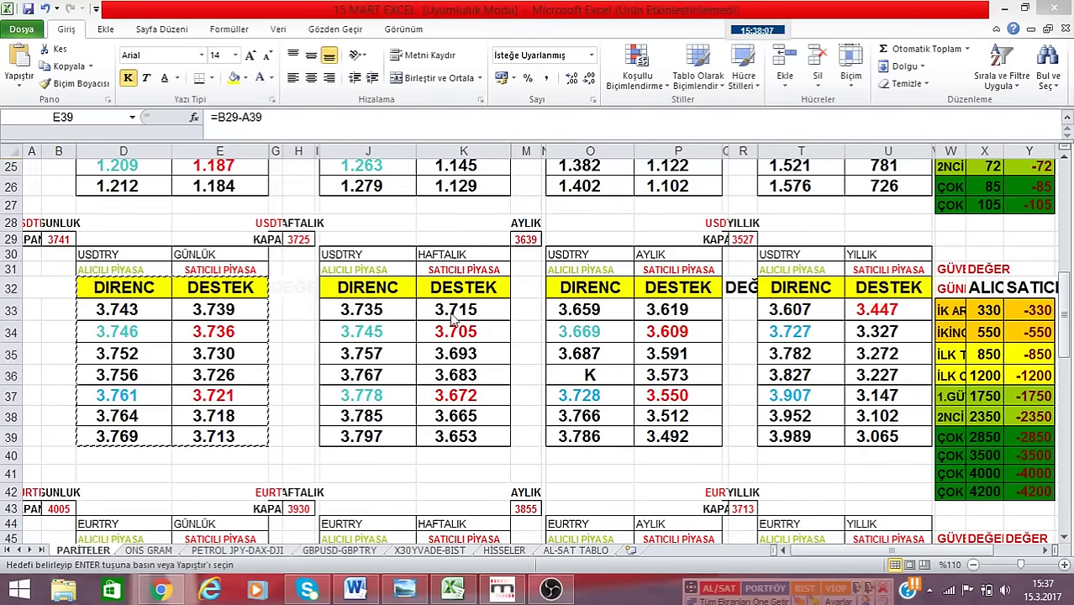
pyautogui.click(232, 396)
pyautogui.click(236, 331)
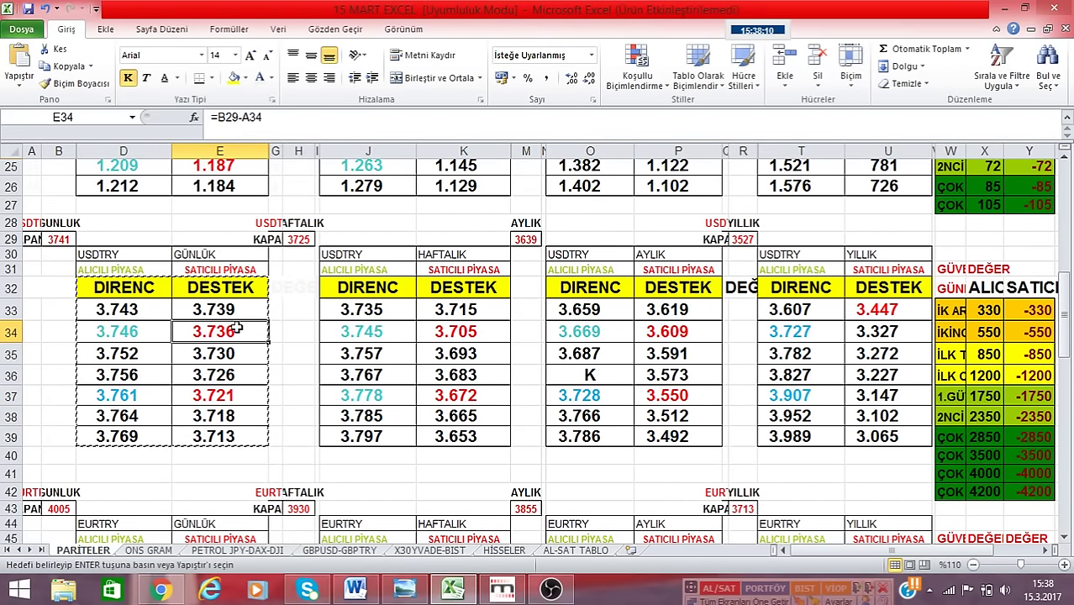
pyautogui.click(219, 395)
pyautogui.click(222, 434)
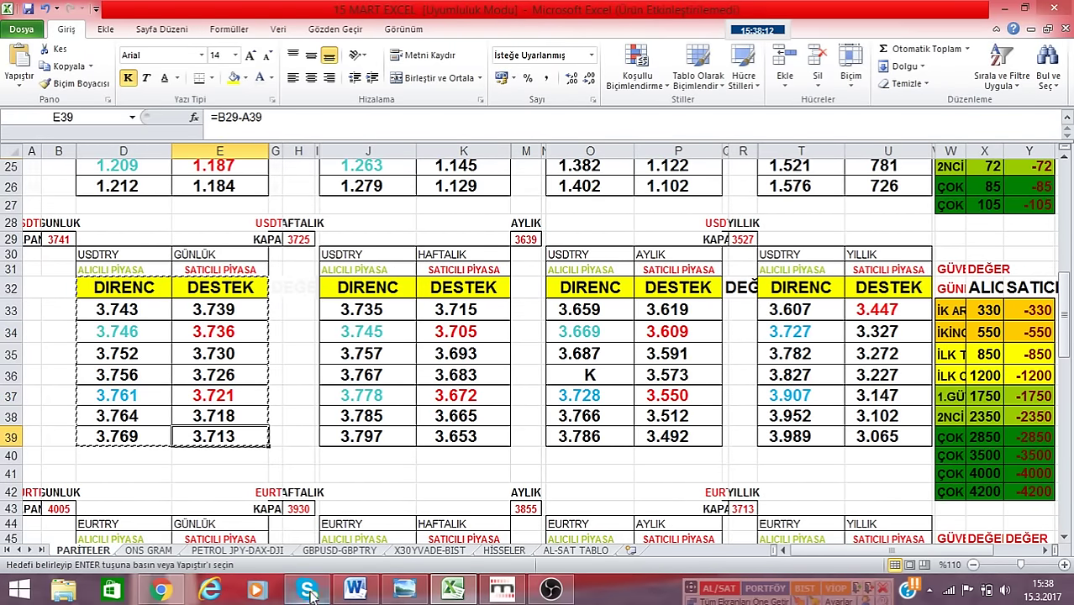
# Switch to Matriks and examine the latest USDTRY price bars around the solid red line near the 3.718 support level.
pyautogui.click(502, 591)
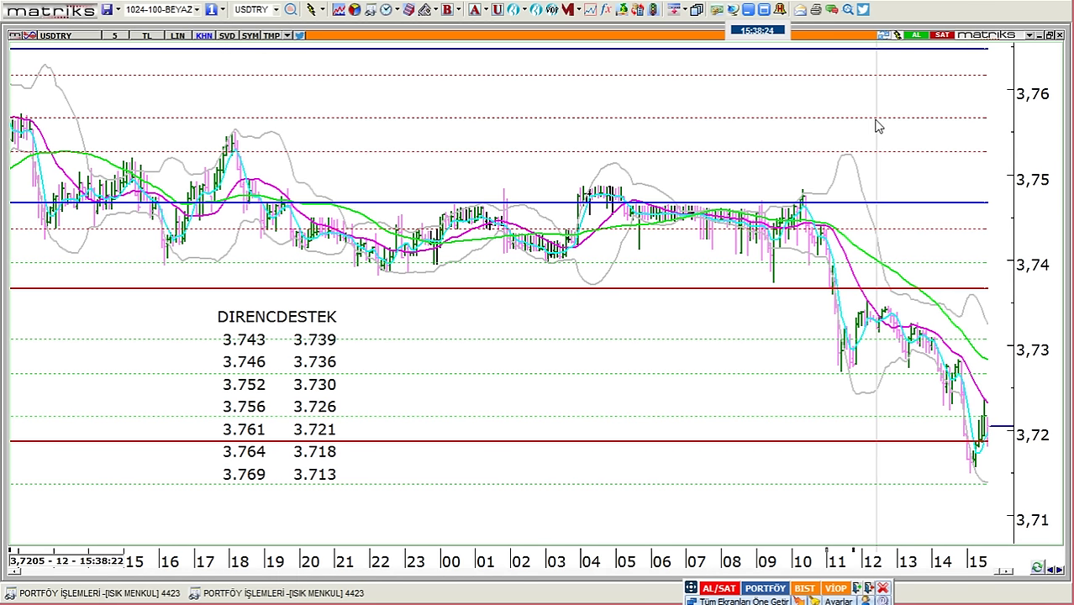
pyautogui.scroll(2, 877, 126)
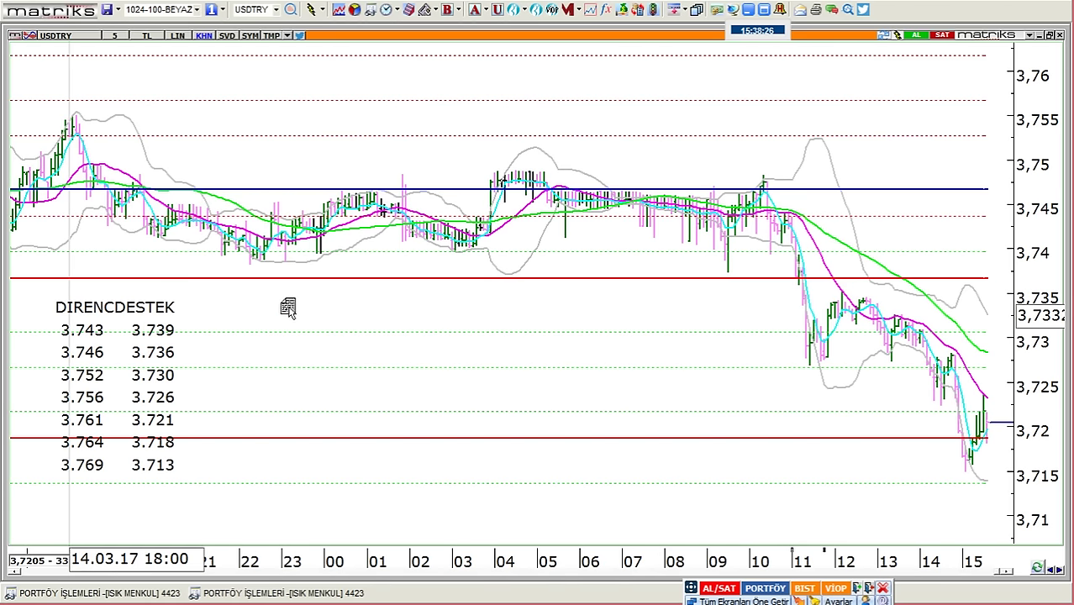
pyautogui.scroll(2, 672, 313)
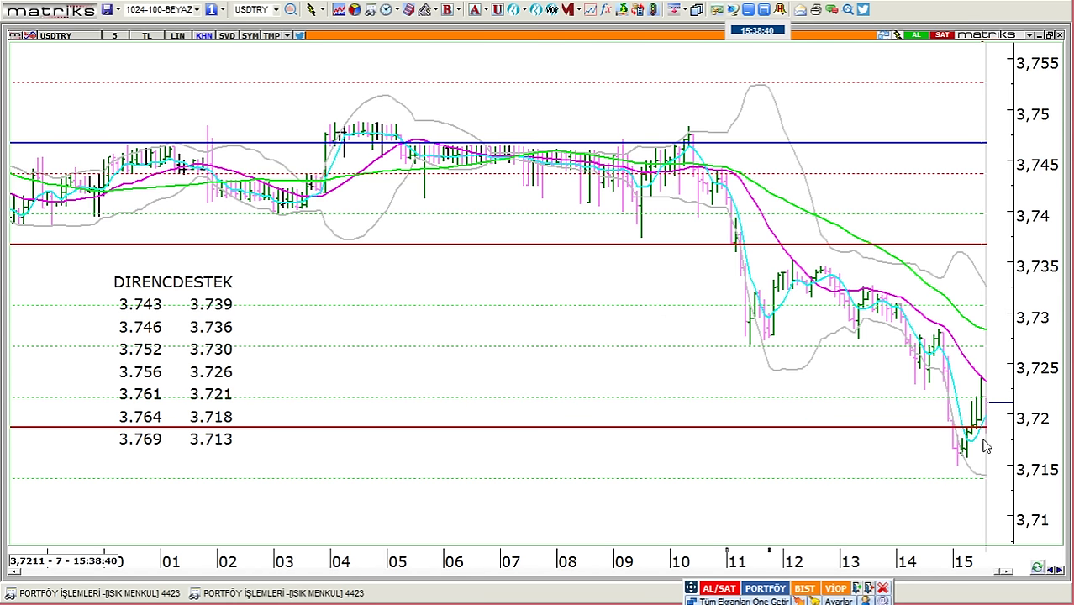
pyautogui.click(858, 422)
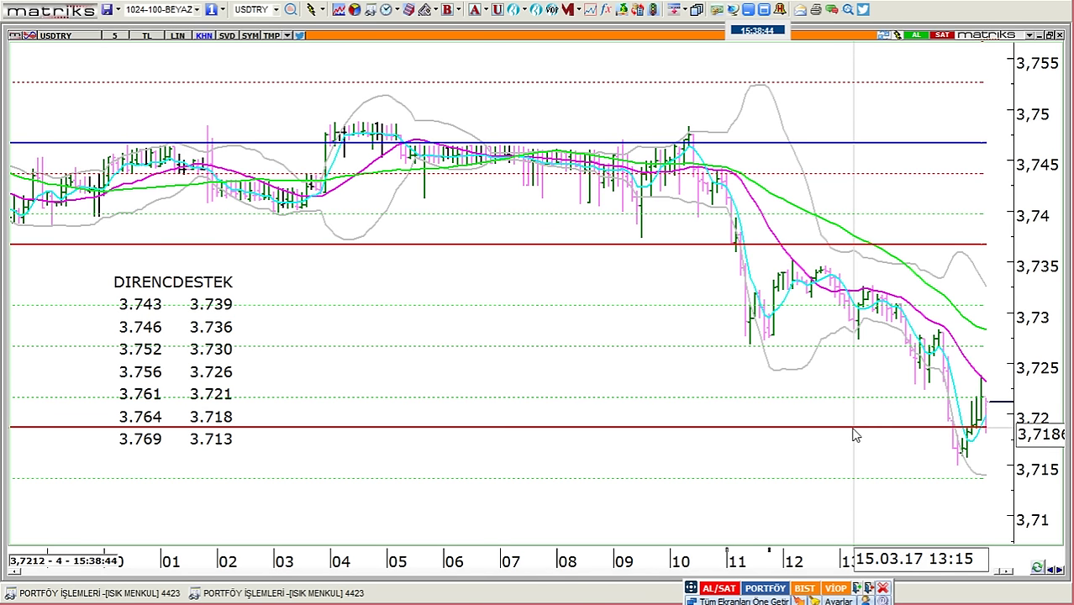
pyautogui.click(856, 434)
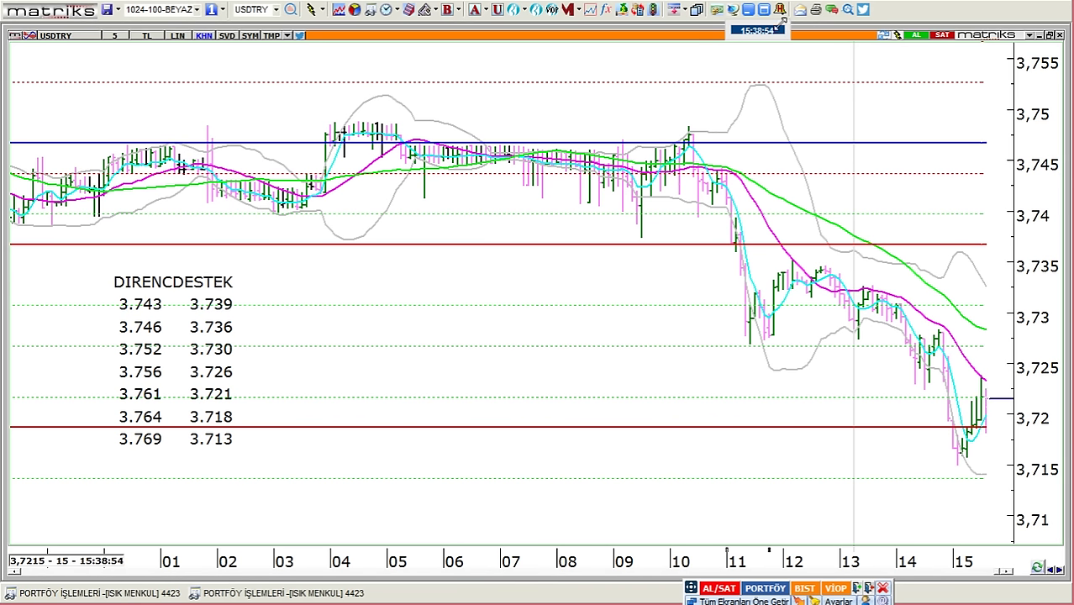
# Restore the USDTRY chart to its window size and bring the full price list in front of the charts.
pyautogui.click(1050, 35)
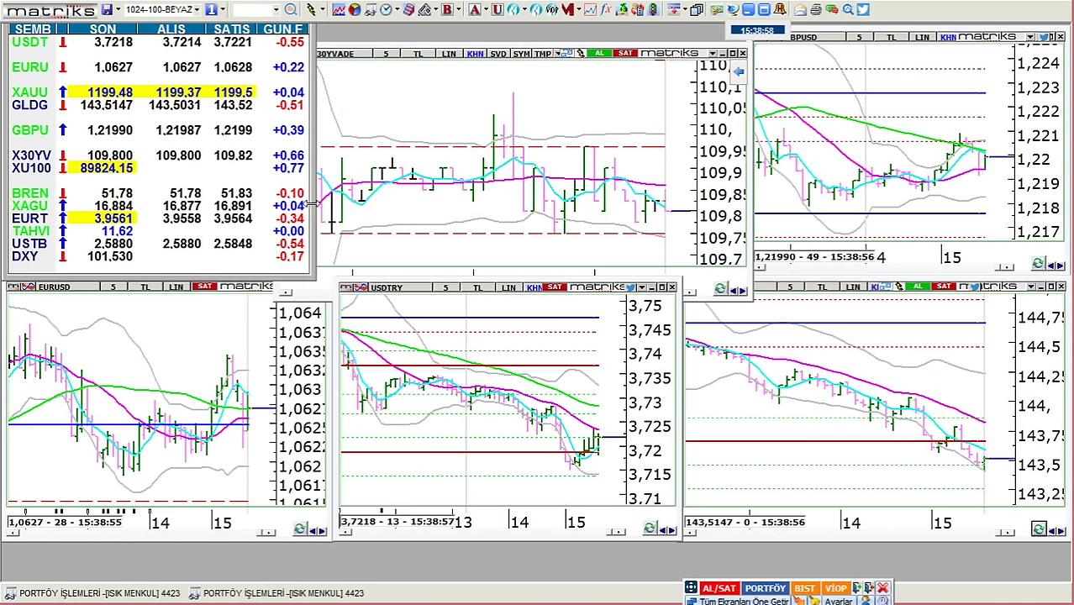
pyautogui.click(183, 187)
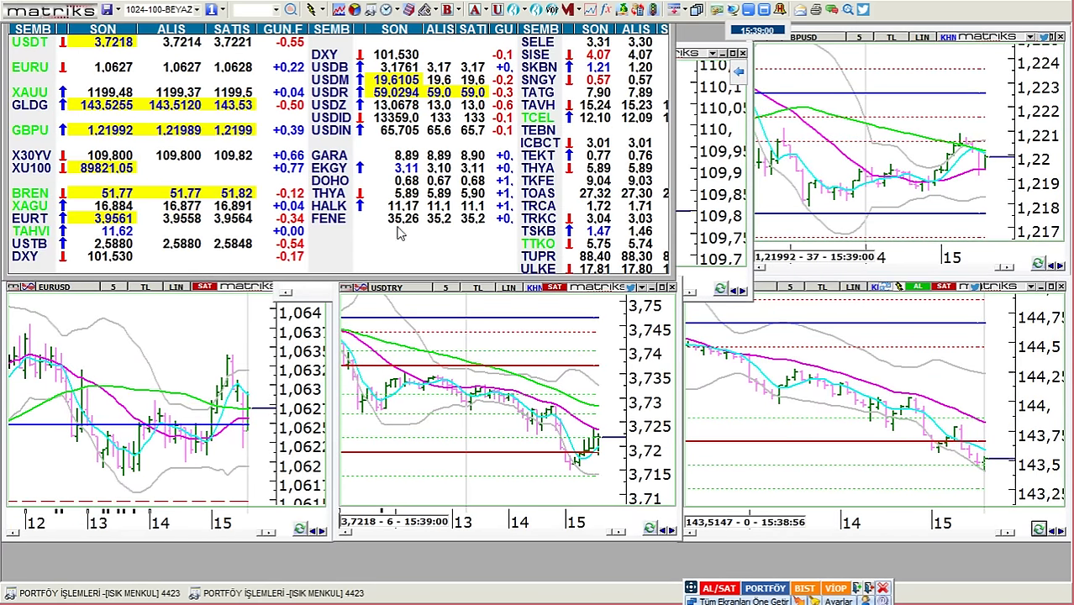
pyautogui.click(367, 244)
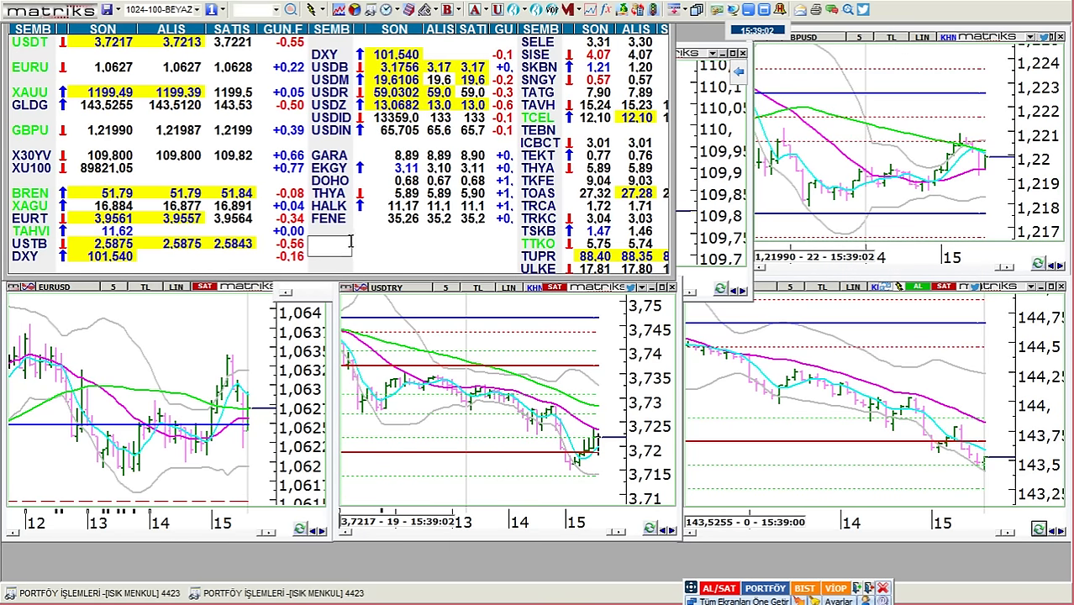
pyautogui.rightClick(405, 210)
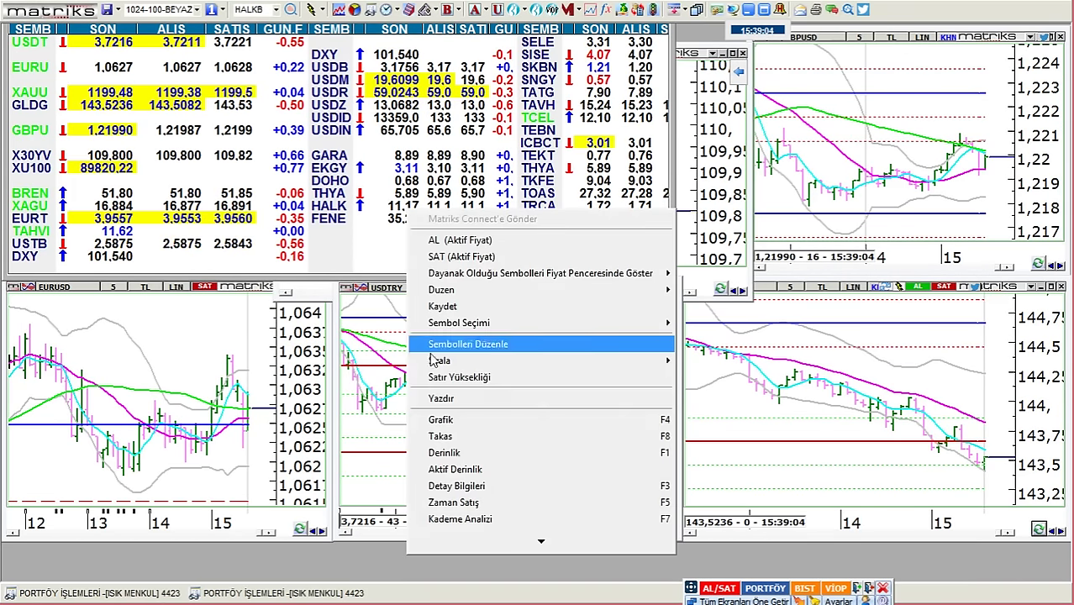
pyautogui.click(445, 420)
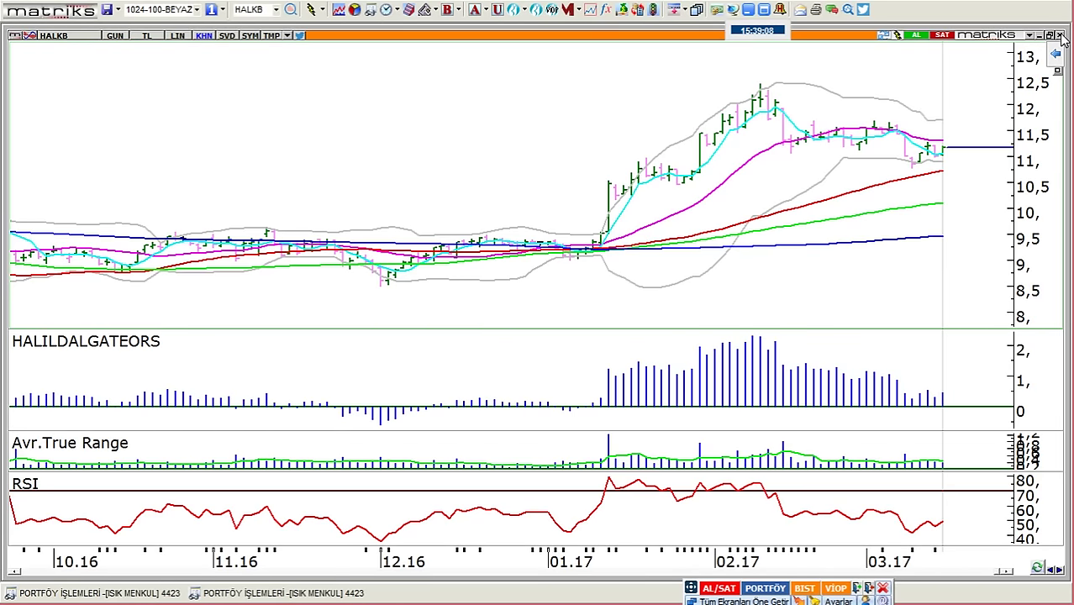
pyautogui.click(1060, 36)
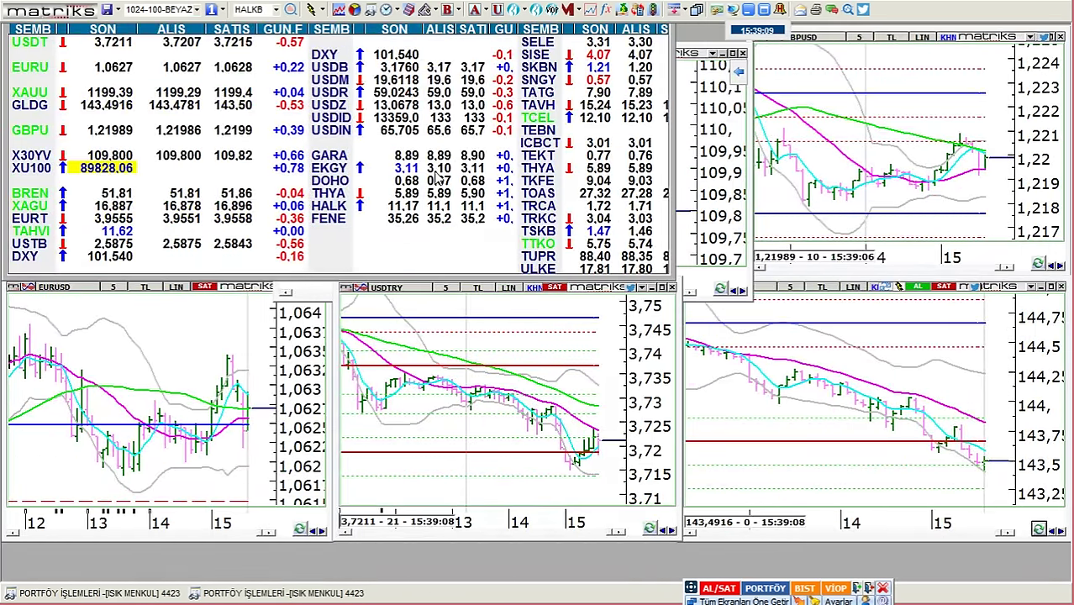
# Open the EKGYO chart from the price list and read the price details of the 14.03.17 bar.
pyautogui.rightClick(434, 171)
pyautogui.click(485, 385)
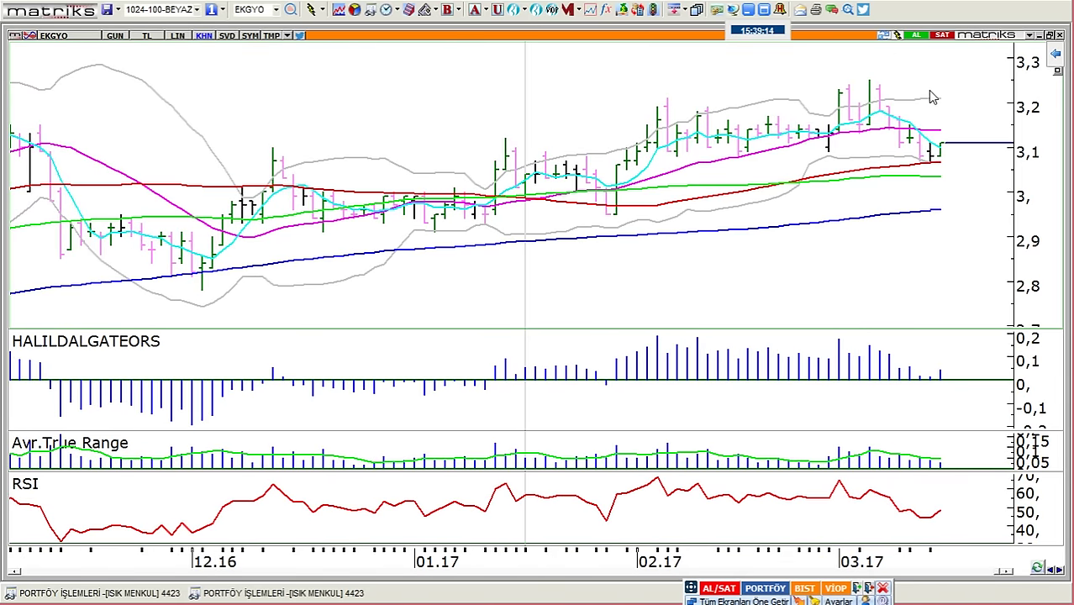
pyautogui.moveTo(935, 76)
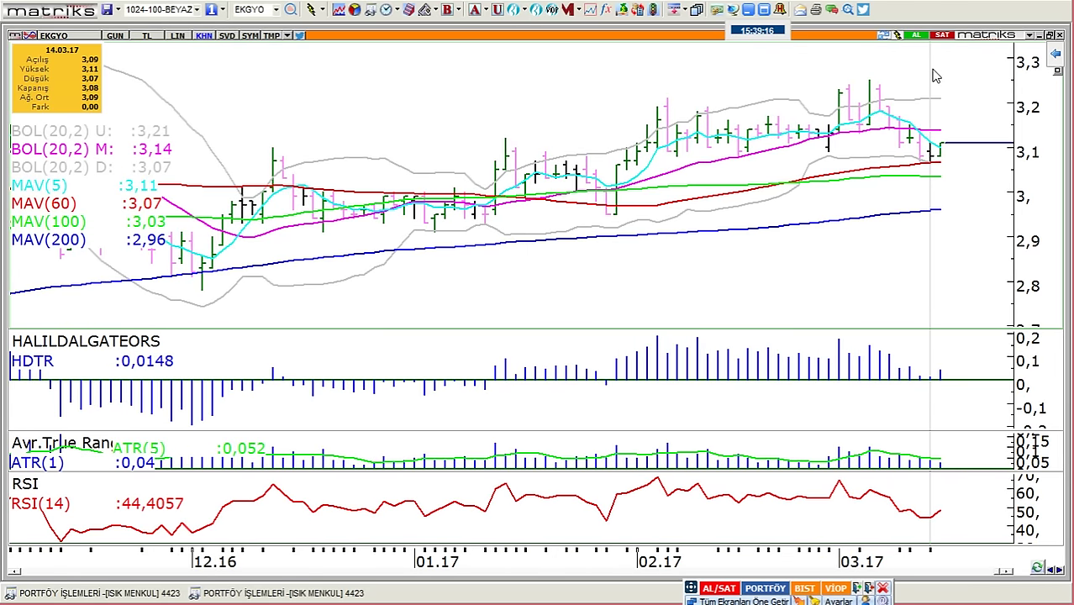
# Switch to Excel and set the daily KAPANIŞ of the 2500-5000 table on the HİSSELER sheet to 308.
pyautogui.click(747, 15)
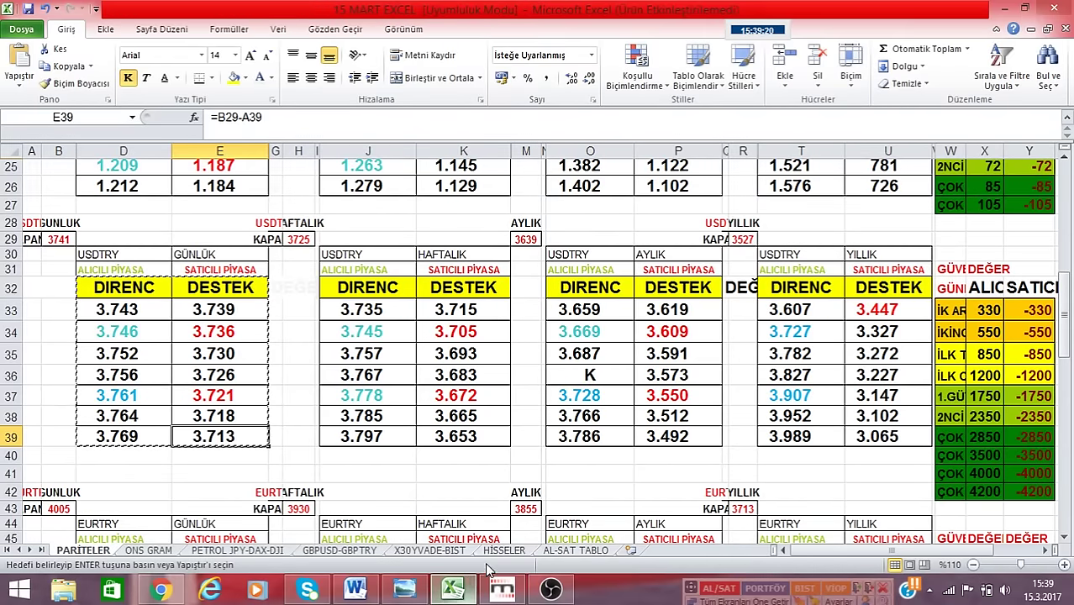
pyautogui.click(504, 549)
pyautogui.scroll(17, 385, 341)
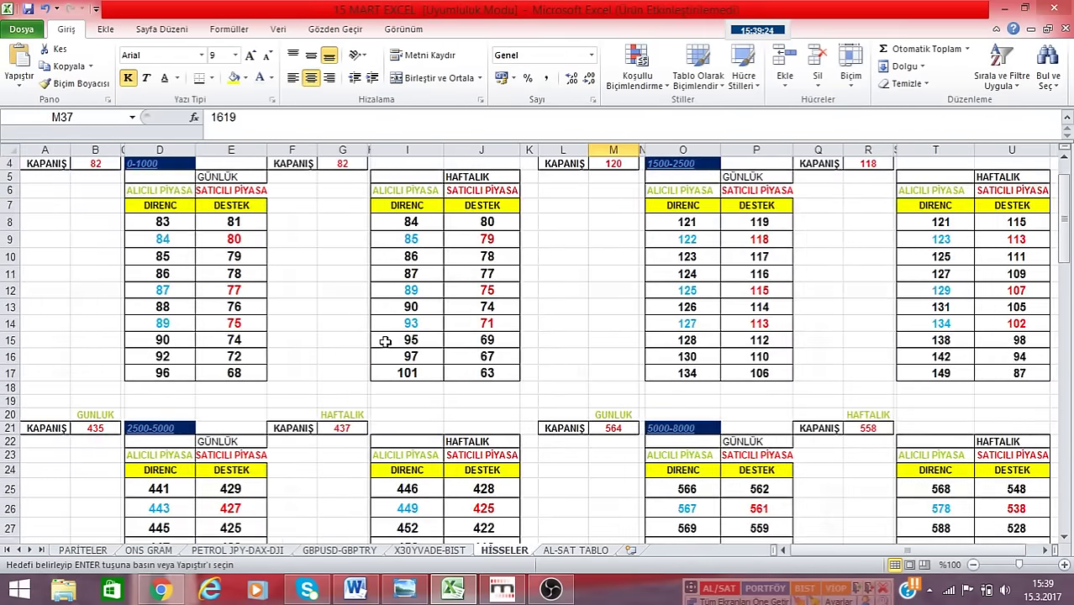
pyautogui.click(102, 428)
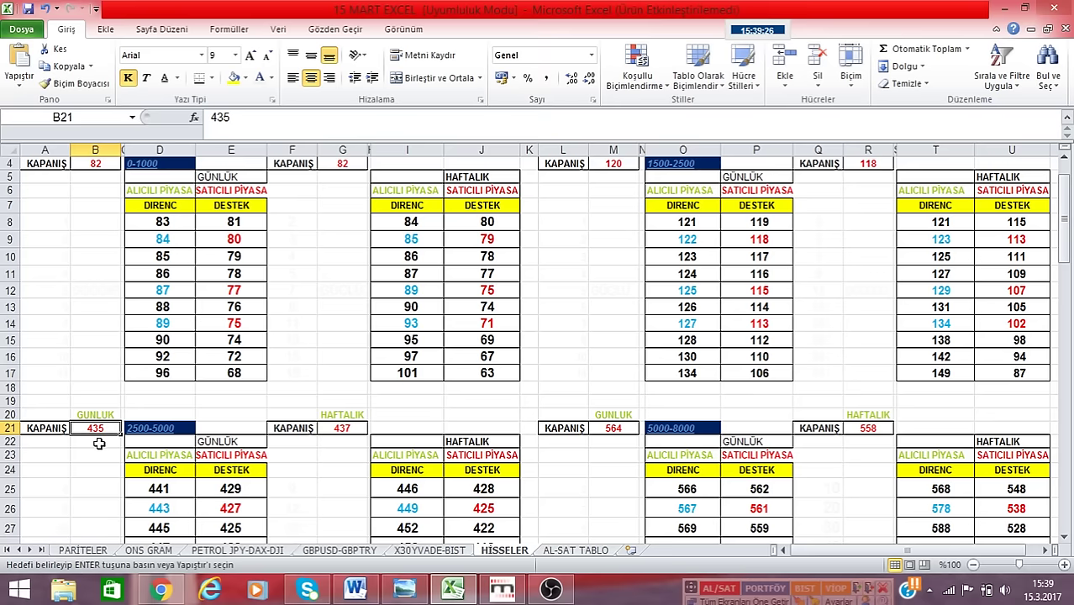
pyautogui.write('308')
pyautogui.press('Return')
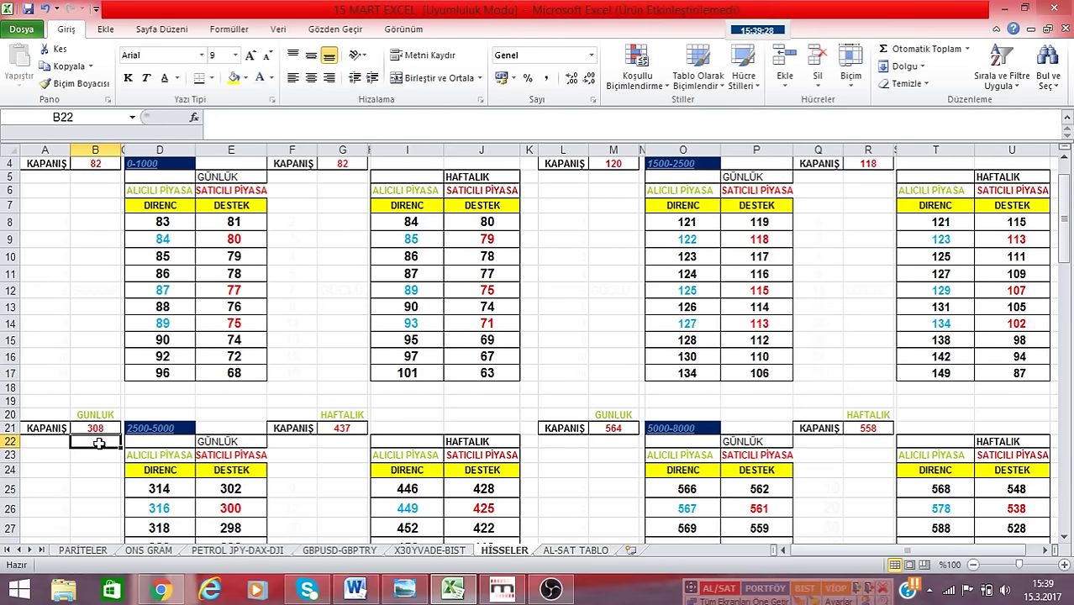
pyautogui.scroll(-3, 101, 441)
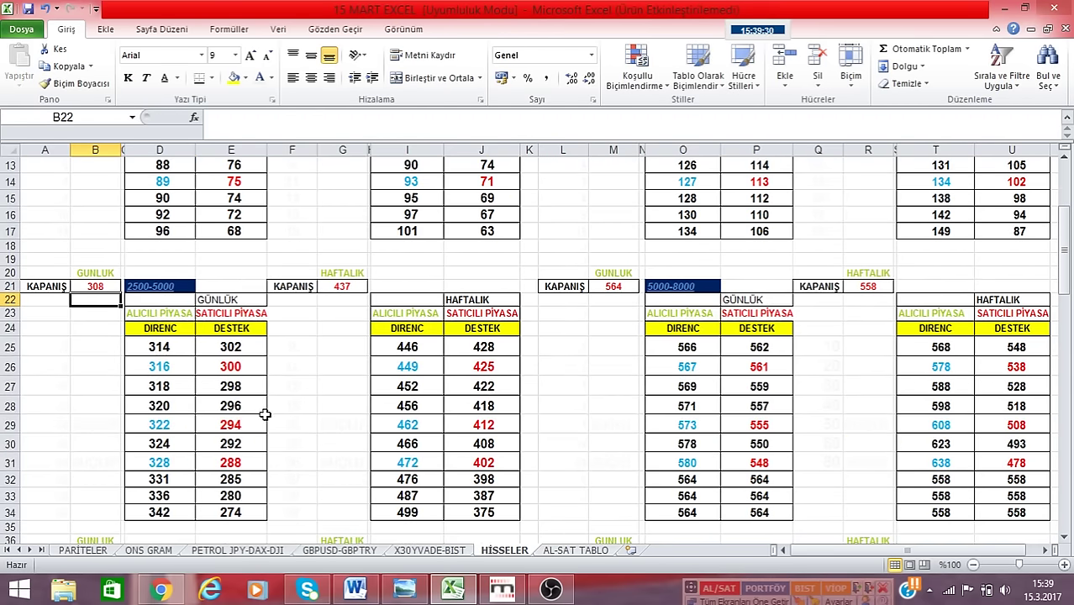
# Switch to Matriks, check the EKGYO price bar of 15.03.17 against the daily levels, and return to Excel.
pyautogui.click(503, 588)
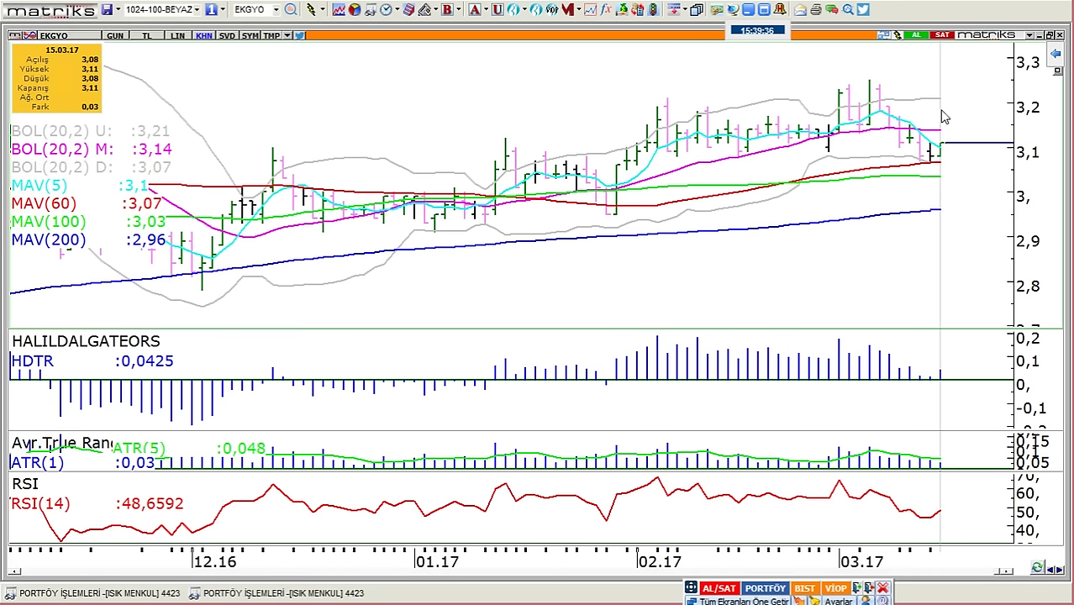
pyautogui.click(747, 9)
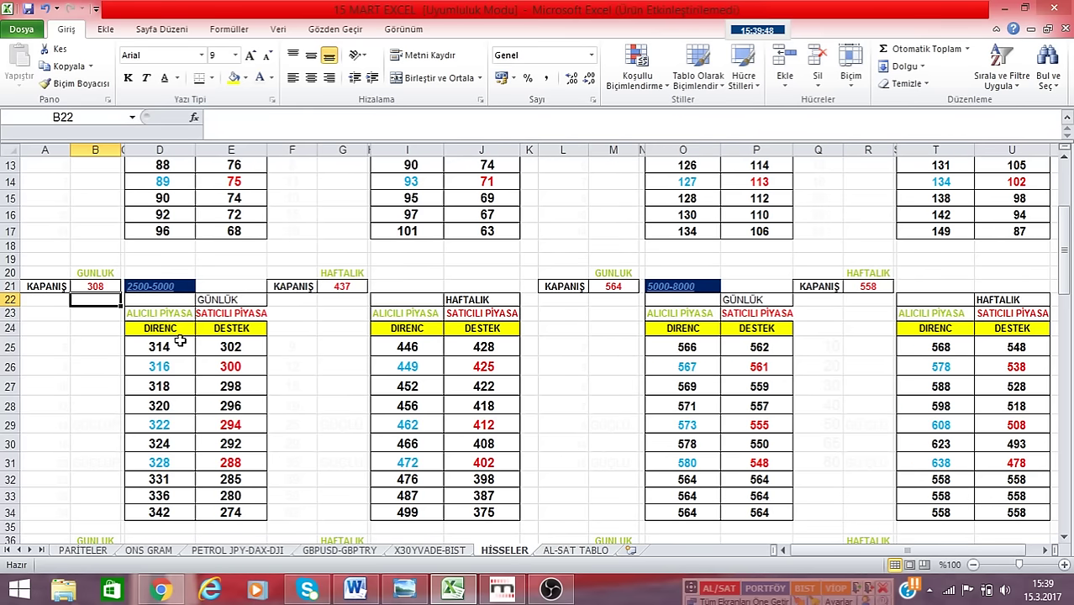
# Check the 10.03.17 EKGYO bar in Matriks and set the weekly KAPANIŞ of Excel's 2500-5000 table to 312.
pyautogui.click(346, 288)
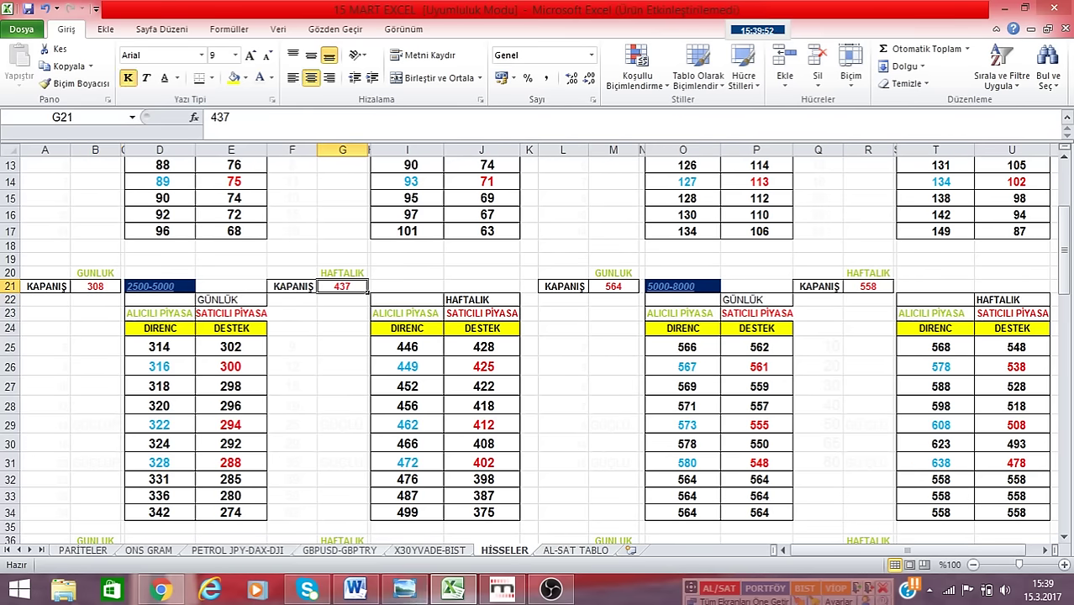
pyautogui.click(505, 590)
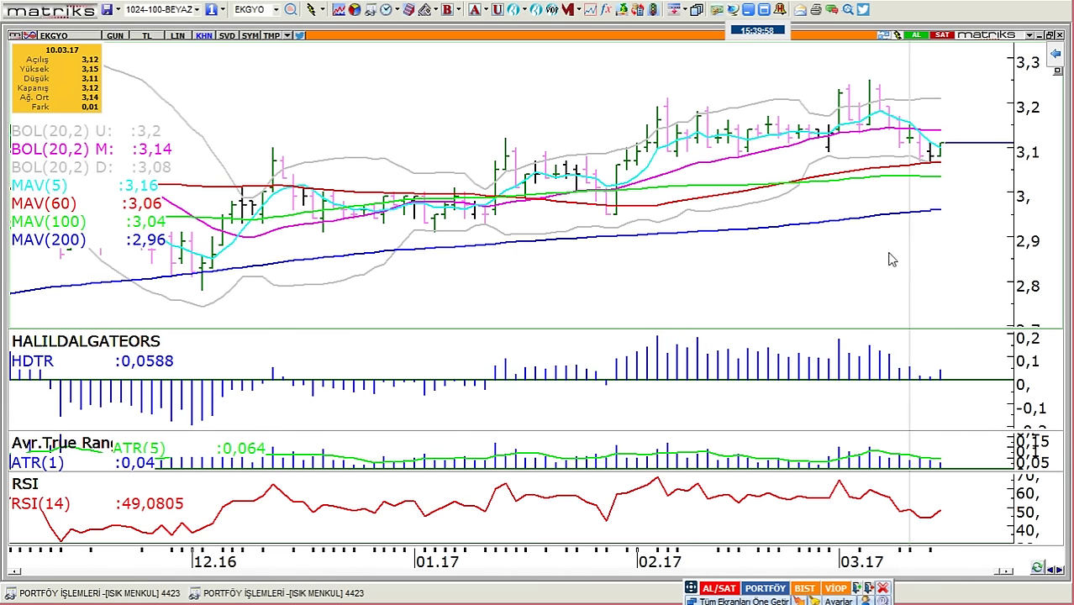
pyautogui.click(748, 9)
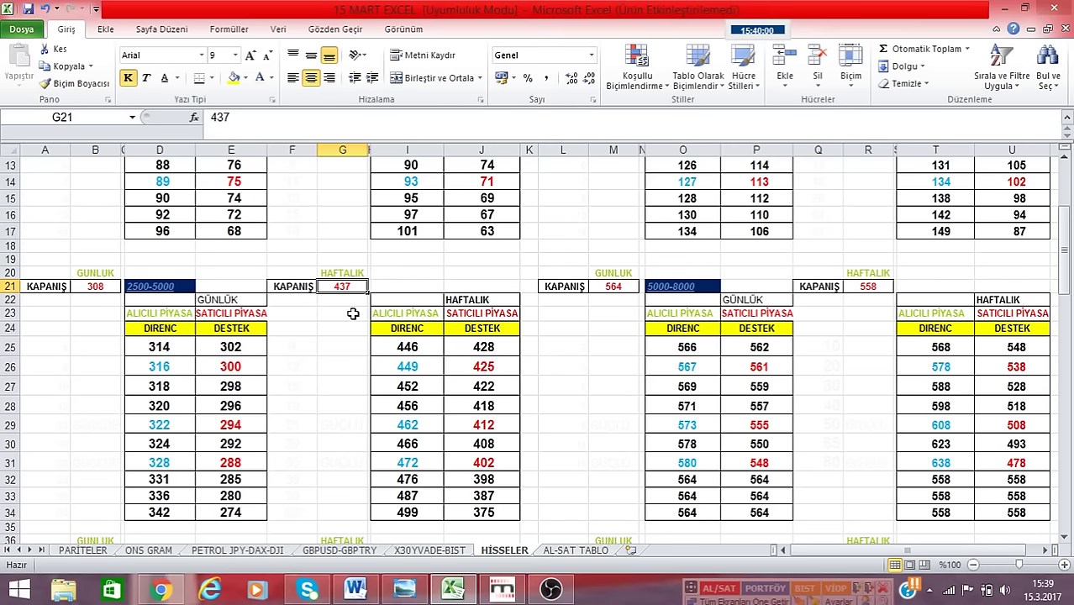
pyautogui.write('312')
pyautogui.press('Return')
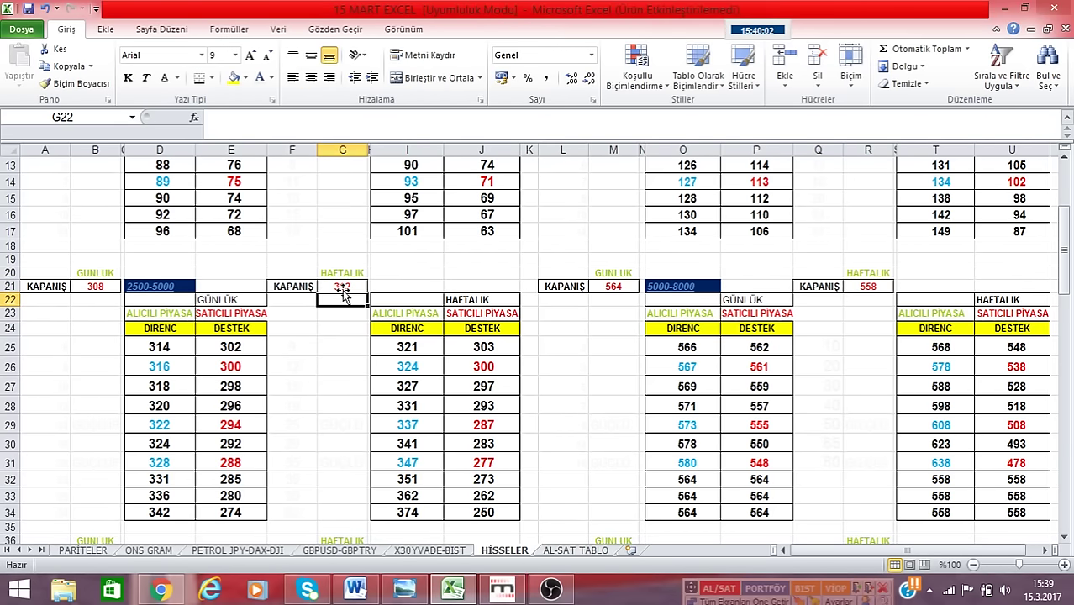
pyautogui.click(344, 363)
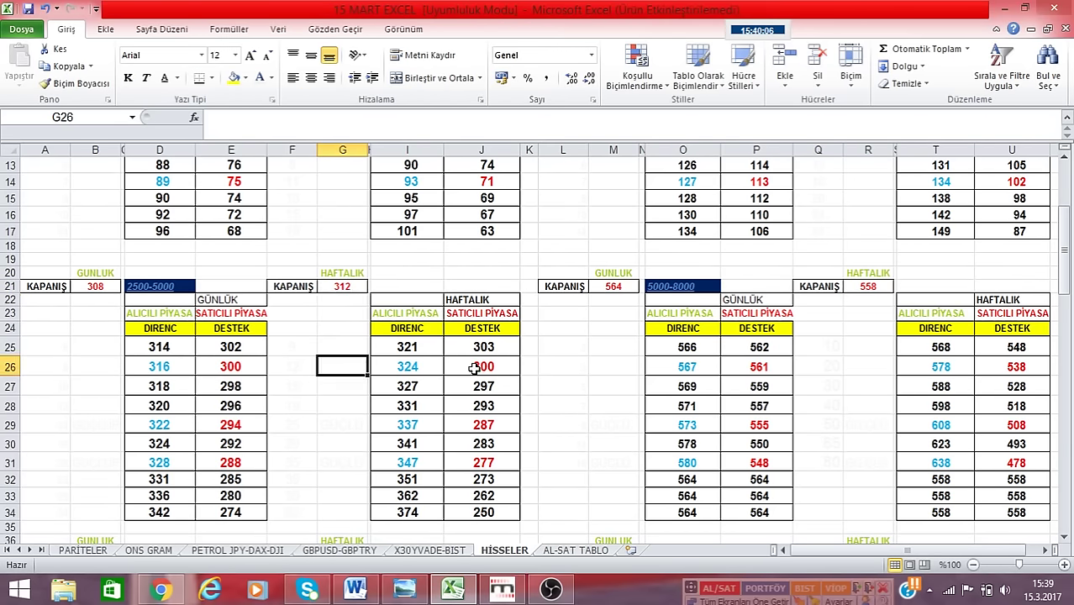
pyautogui.scroll(3, 502, 372)
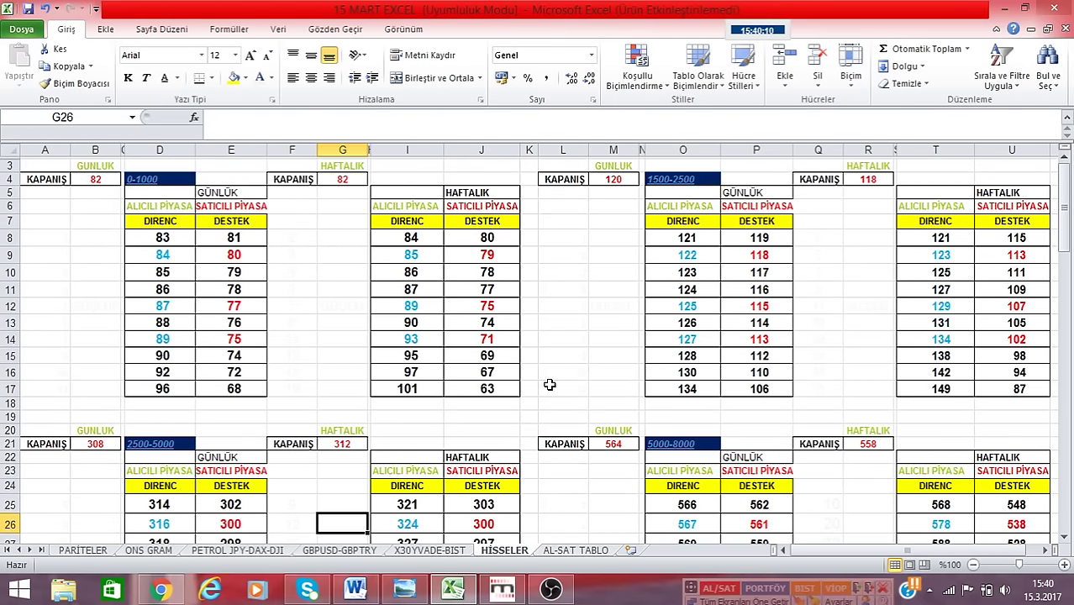
# Switch to Matriks, open the GARAN chart and read the price details of the 14.03.17 bar.
pyautogui.click(501, 590)
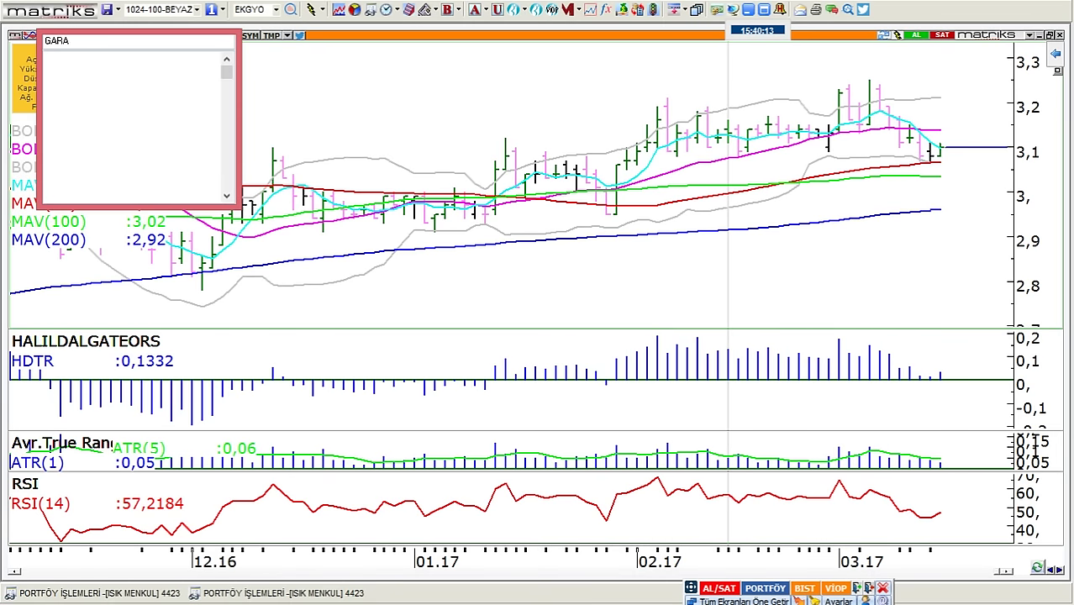
pyautogui.write('N')
pyautogui.press('Return')
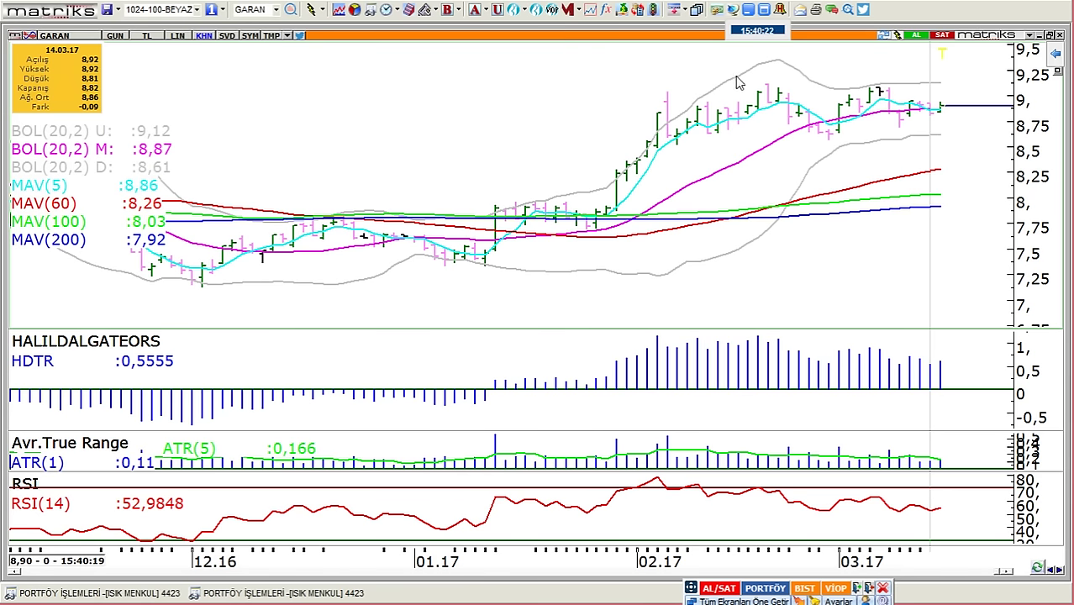
pyautogui.scroll(2, 519, 206)
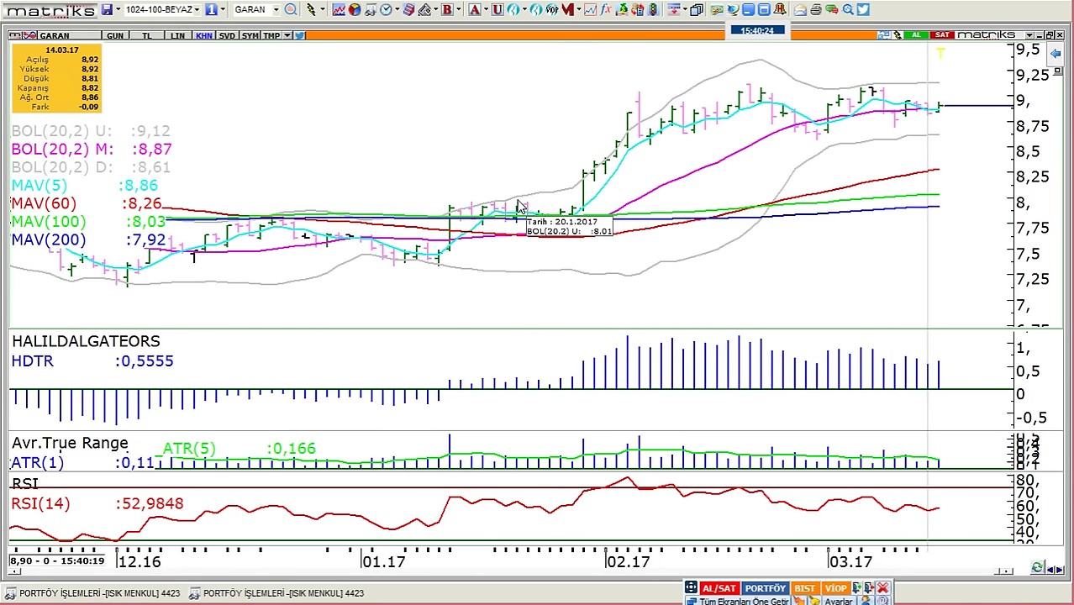
pyautogui.scroll(-1, 518, 206)
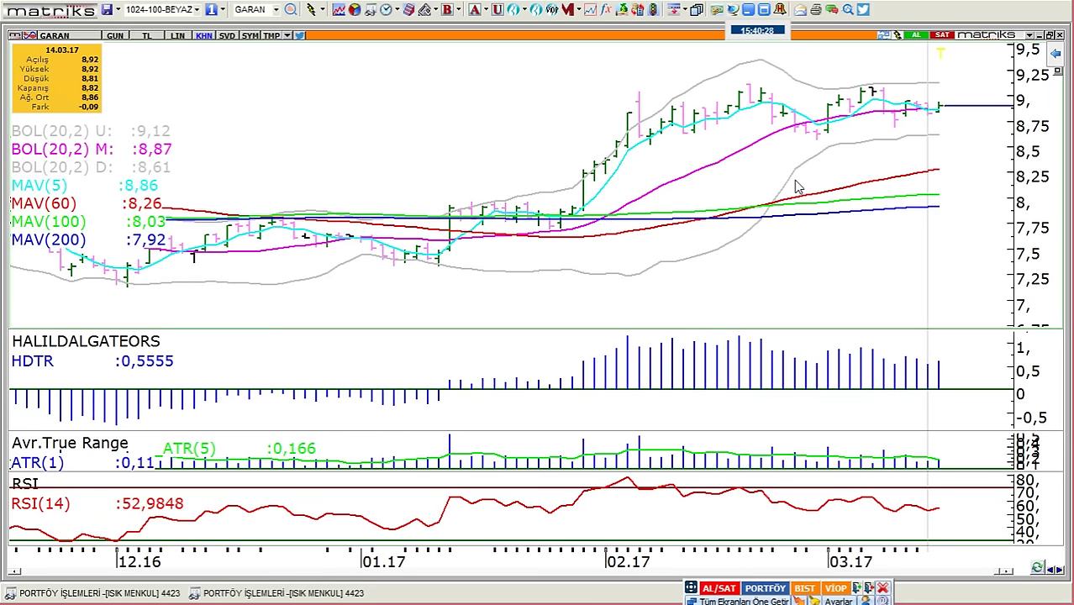
# Restore the GARAN chart to its window size and minimize Matriks and Excel to reveal the Chrome browser.
pyautogui.click(1059, 37)
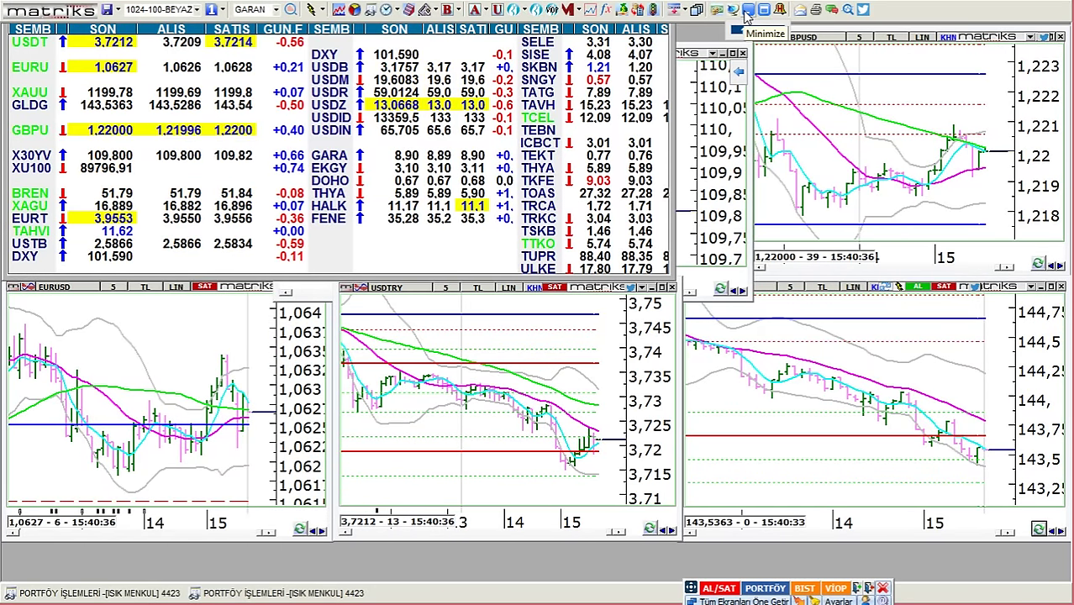
pyautogui.click(745, 12)
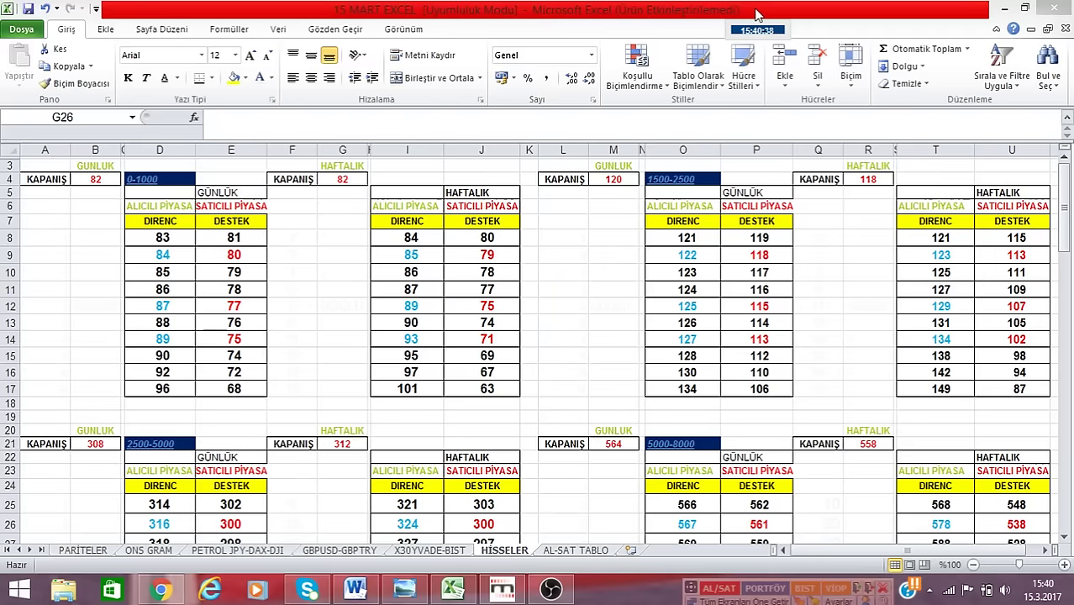
pyautogui.click(1005, 8)
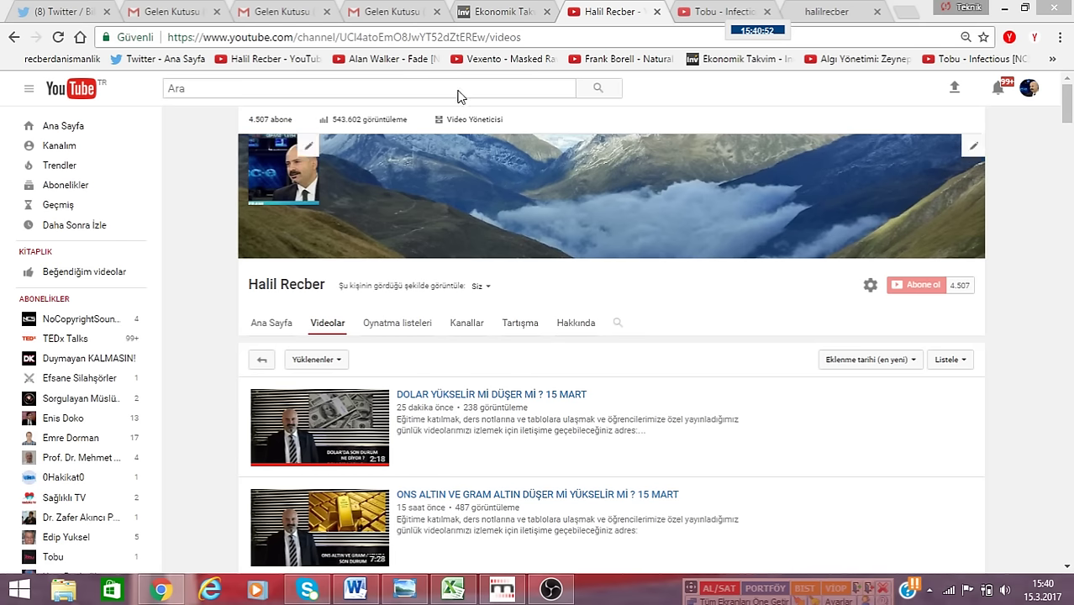
# Open the training website's tab in Chrome and read through the training dates, cities, course content and fee.
pyautogui.click(819, 12)
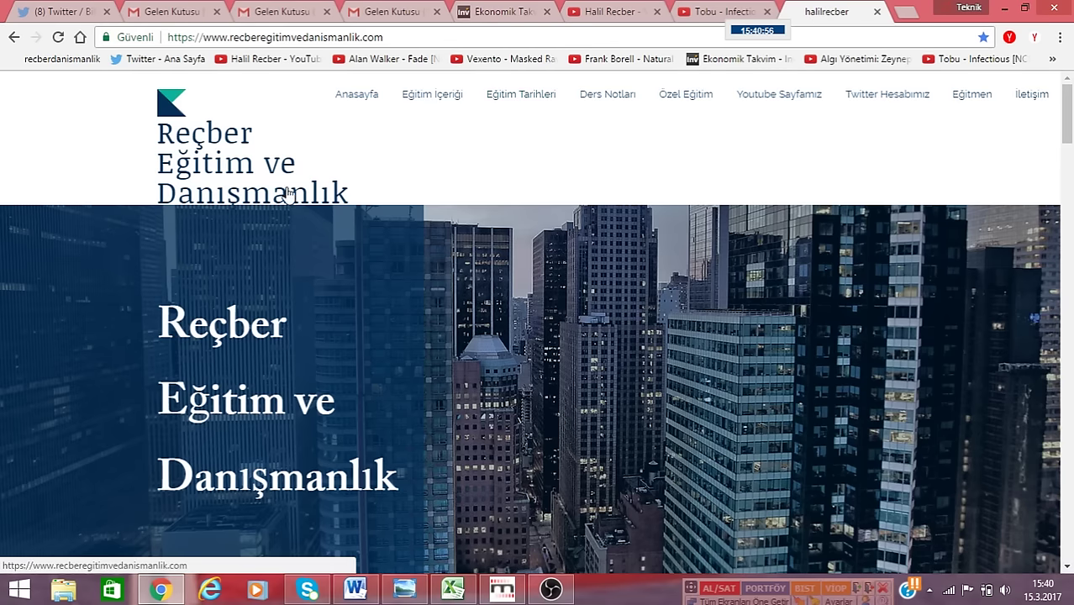
pyautogui.scroll(-6, 487, 361)
pyautogui.scroll(-3, 487, 368)
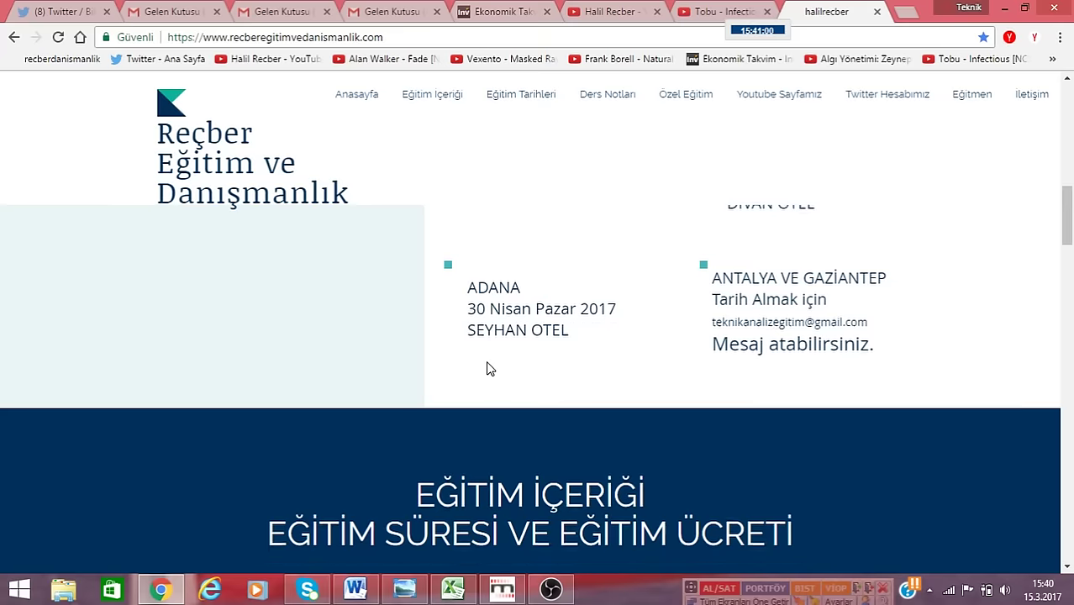
pyautogui.scroll(3, 486, 367)
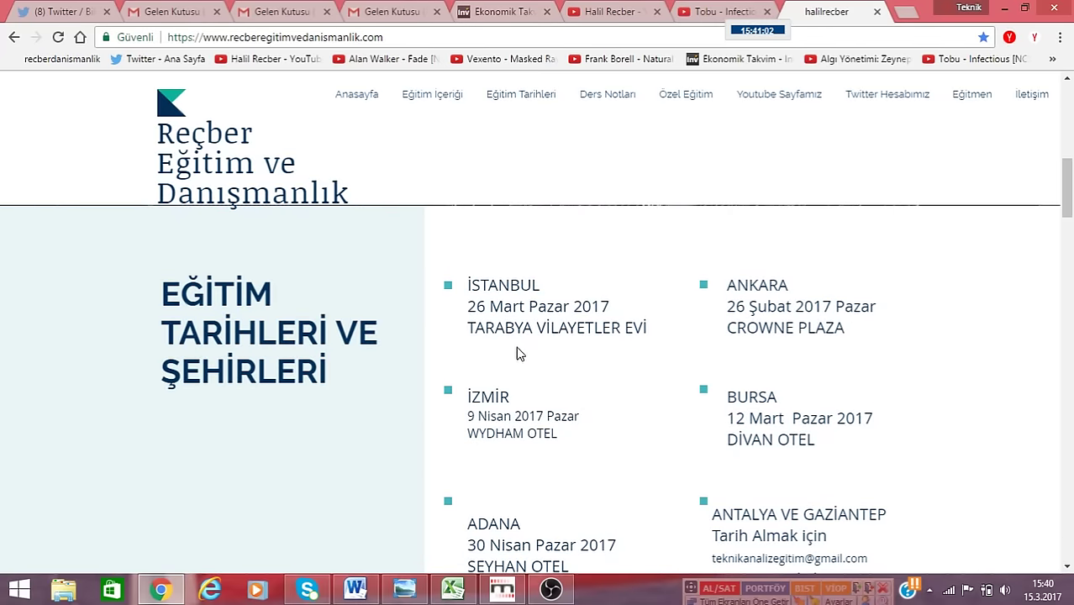
pyautogui.scroll(-5, 671, 345)
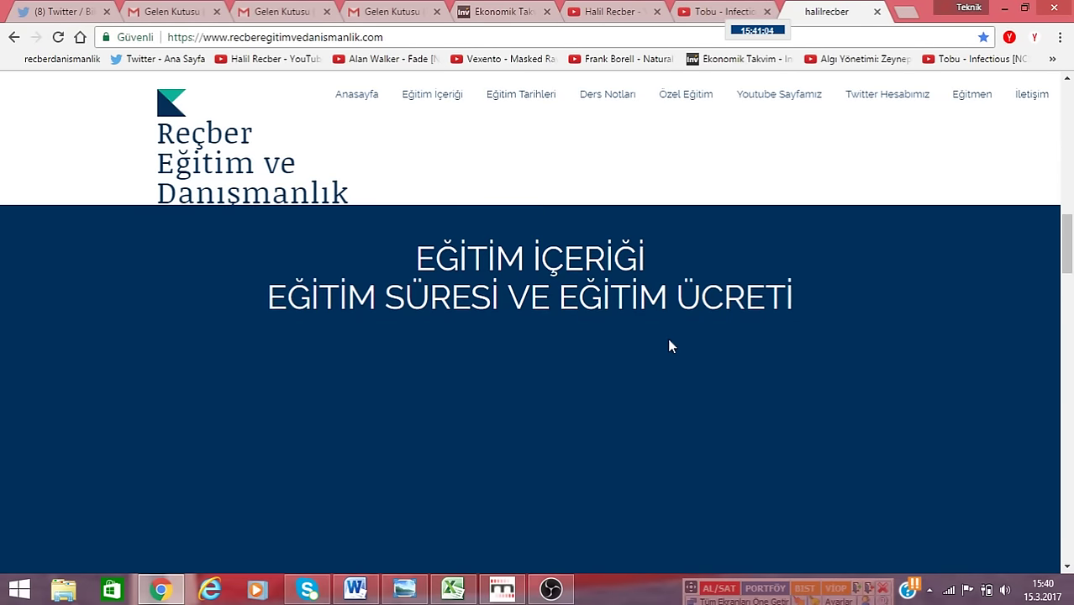
pyautogui.scroll(-5, 496, 301)
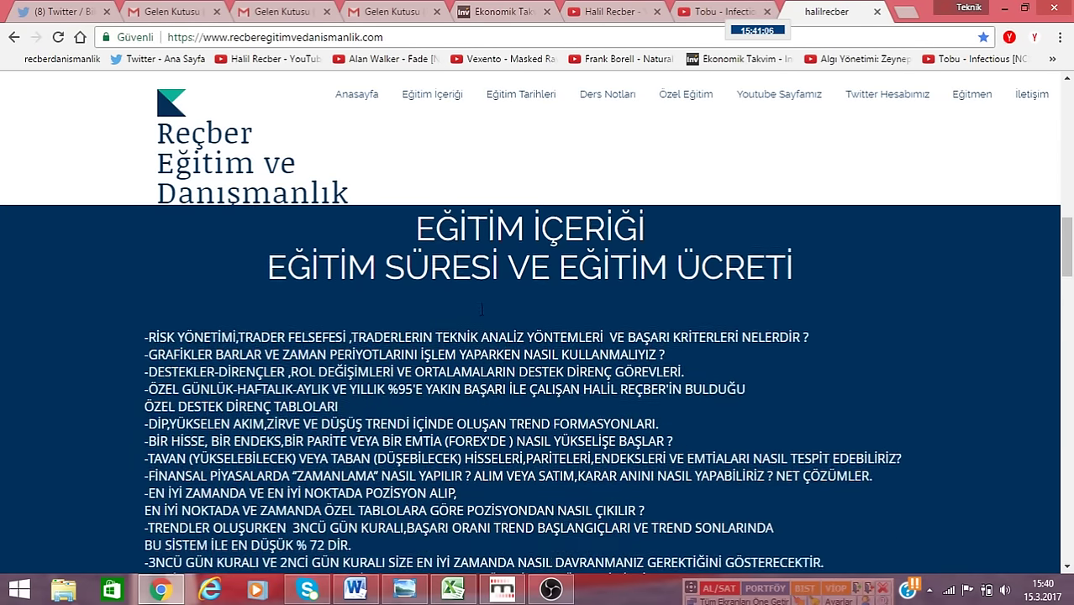
pyautogui.scroll(-5, 481, 313)
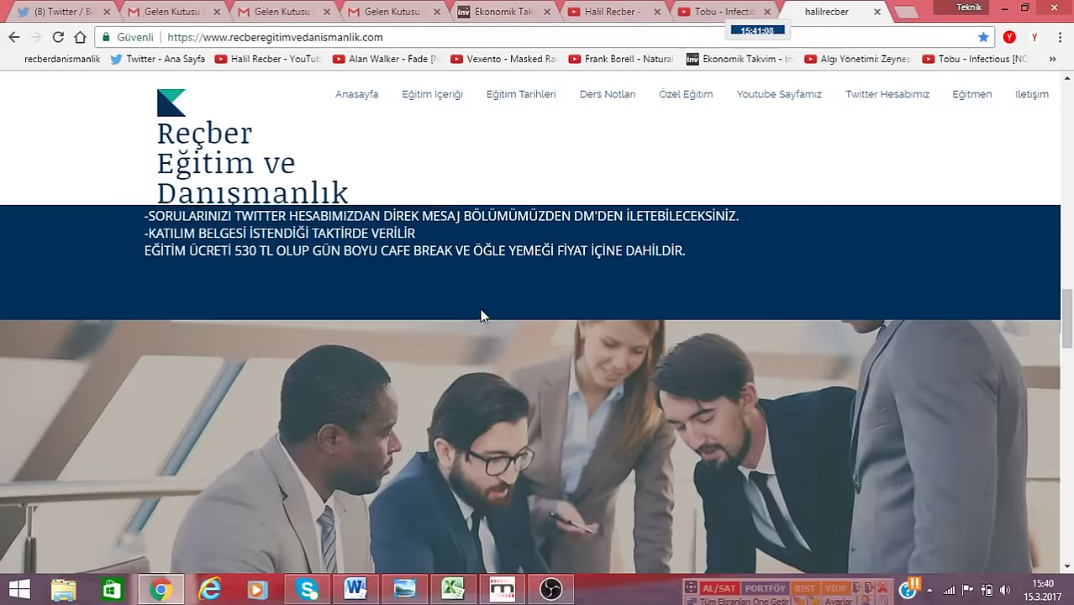
# Look through the trainer's biography and the contact section, and open the Özel Eğitim page.
pyautogui.scroll(-2, 480, 315)
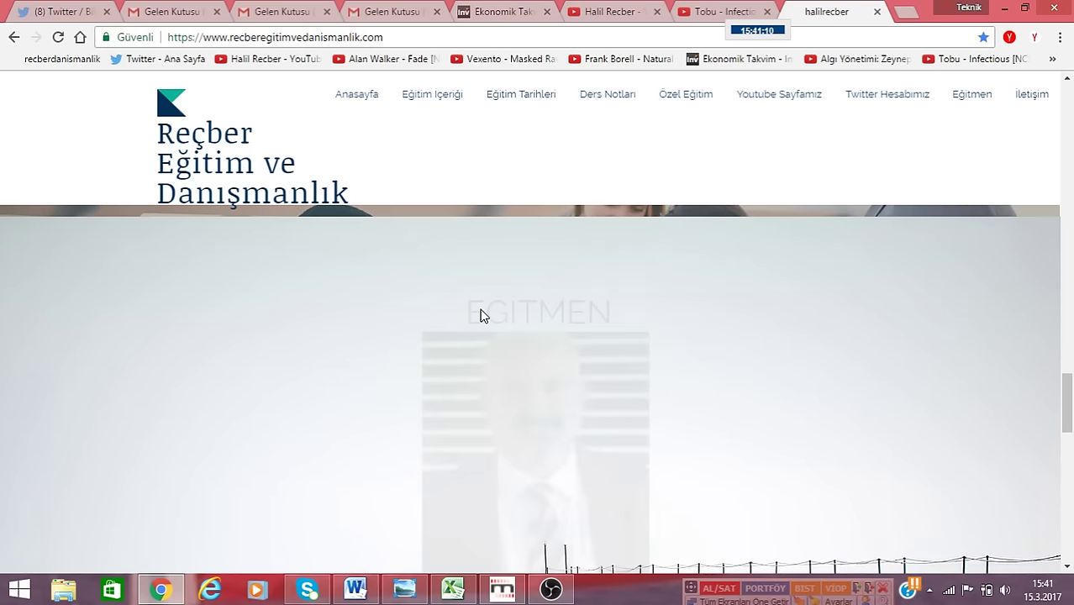
pyautogui.scroll(-8, 479, 308)
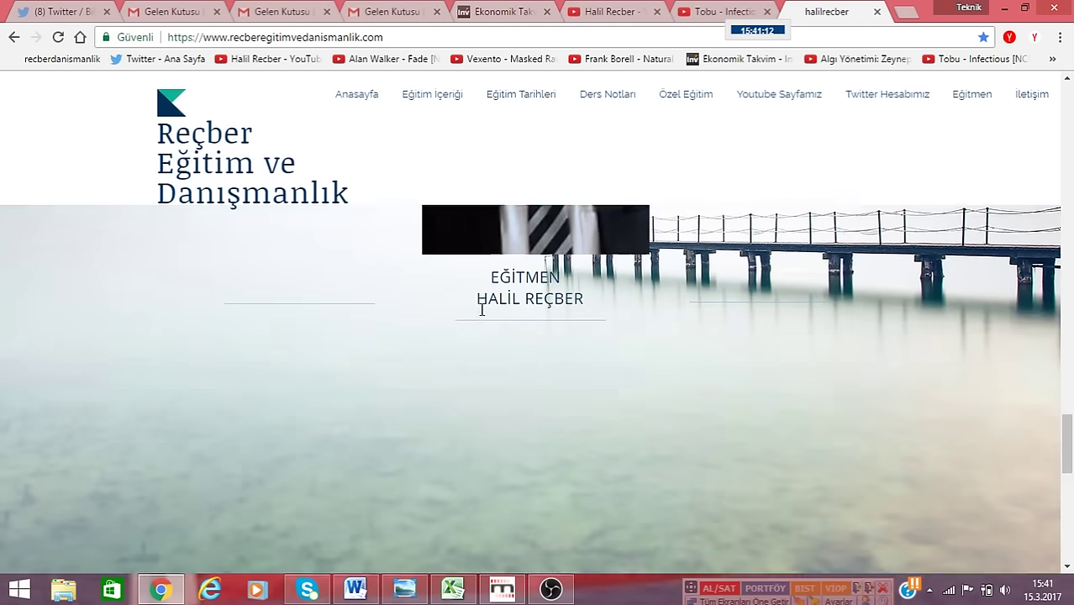
pyautogui.scroll(6, 480, 308)
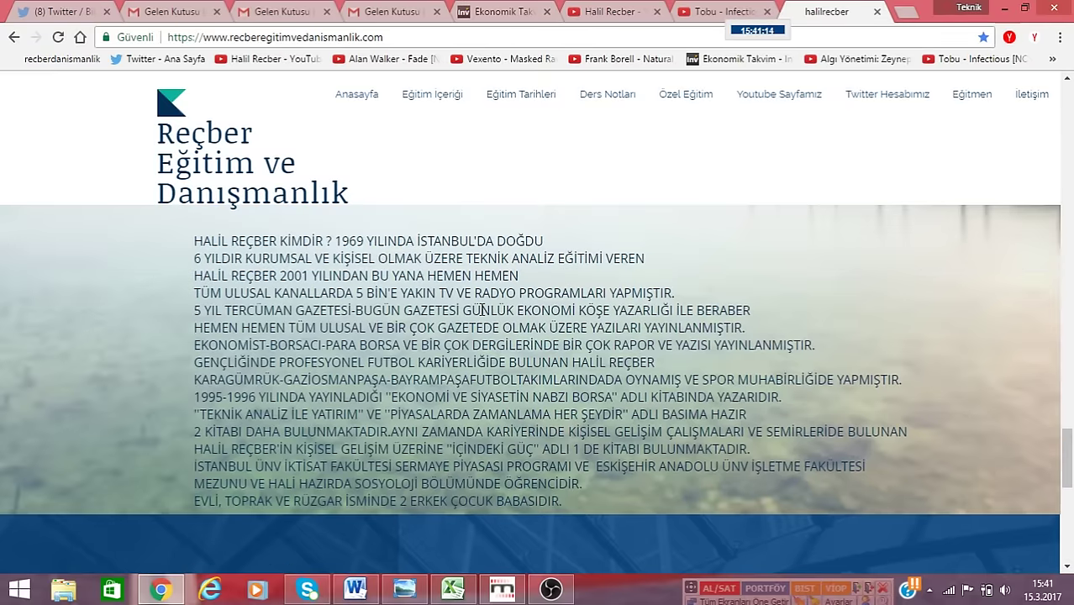
pyautogui.scroll(-6, 480, 308)
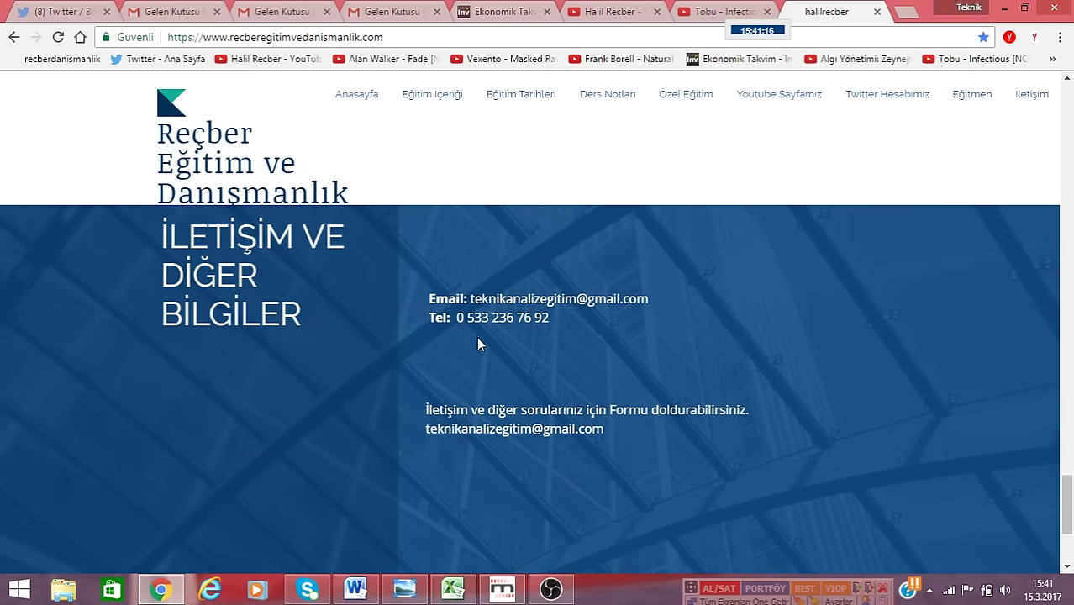
pyautogui.scroll(-3, 475, 345)
pyautogui.scroll(4, 475, 345)
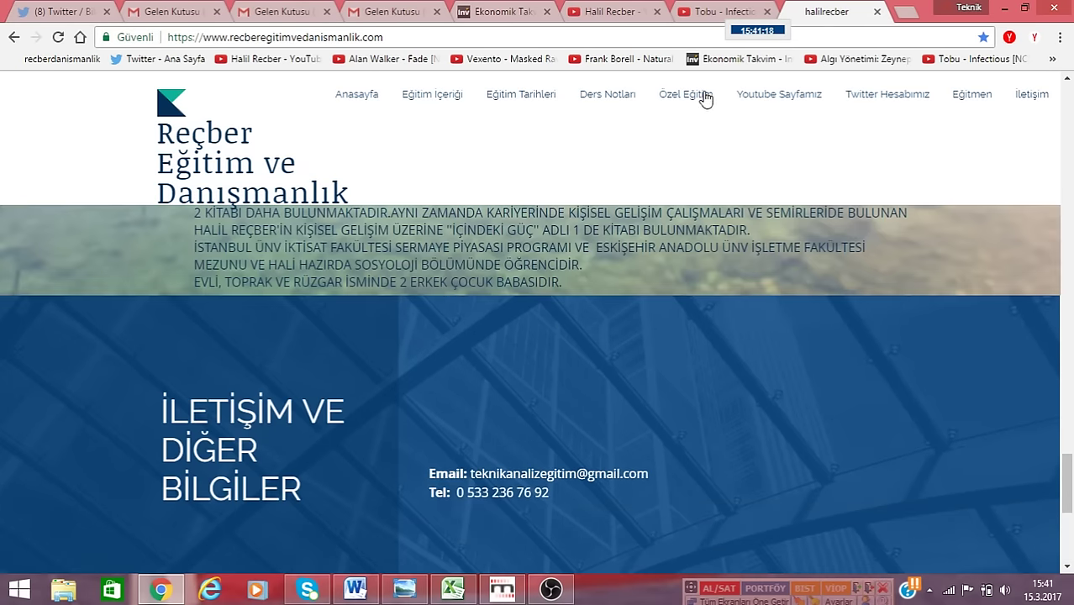
pyautogui.click(704, 99)
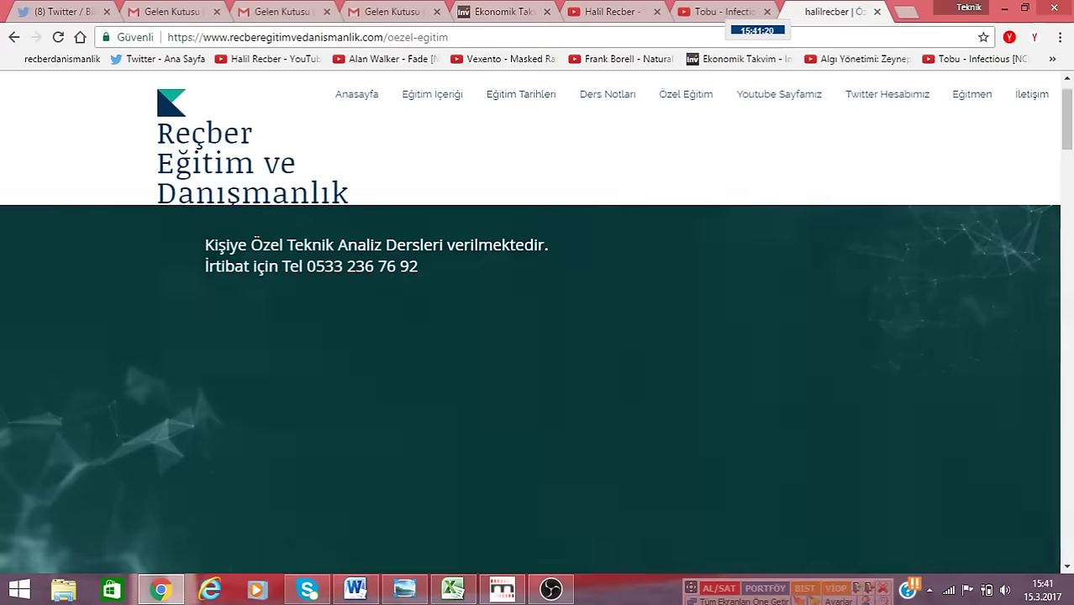